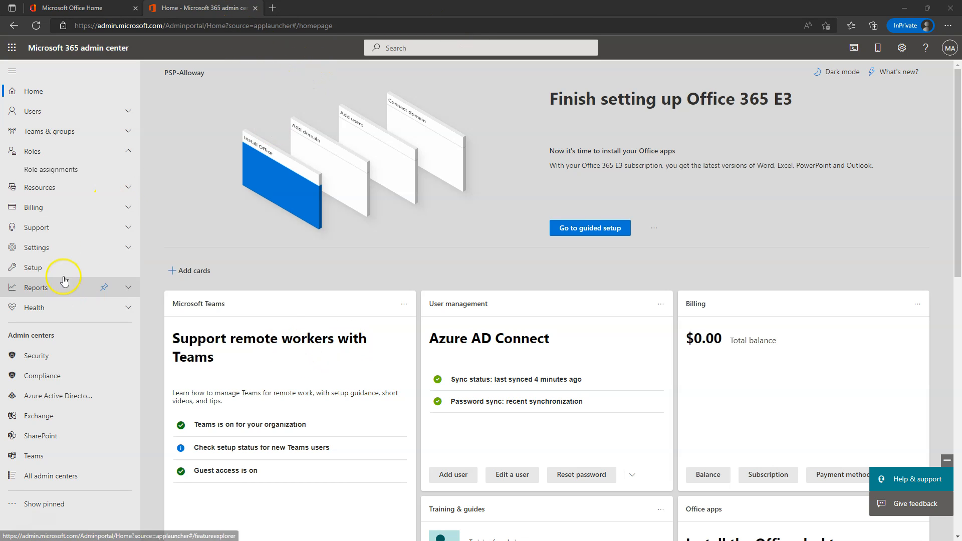
Step: From All admin centers, open Azure Active Directory and go to PSP-Alloway's Company branding
{"action": "left_click", "coordinate": [52, 479]}
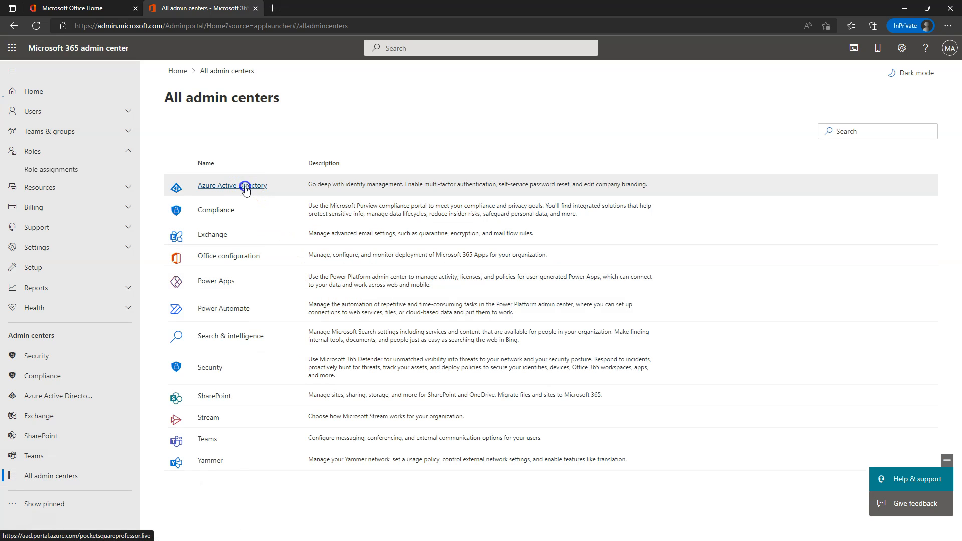
{"action": "left_click", "coordinate": [245, 187]}
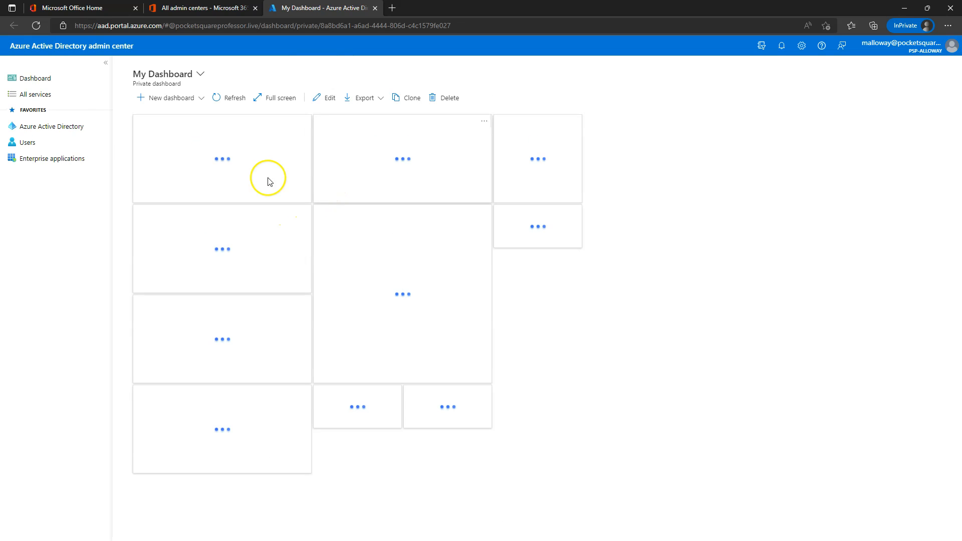
{"action": "left_click", "coordinate": [54, 129]}
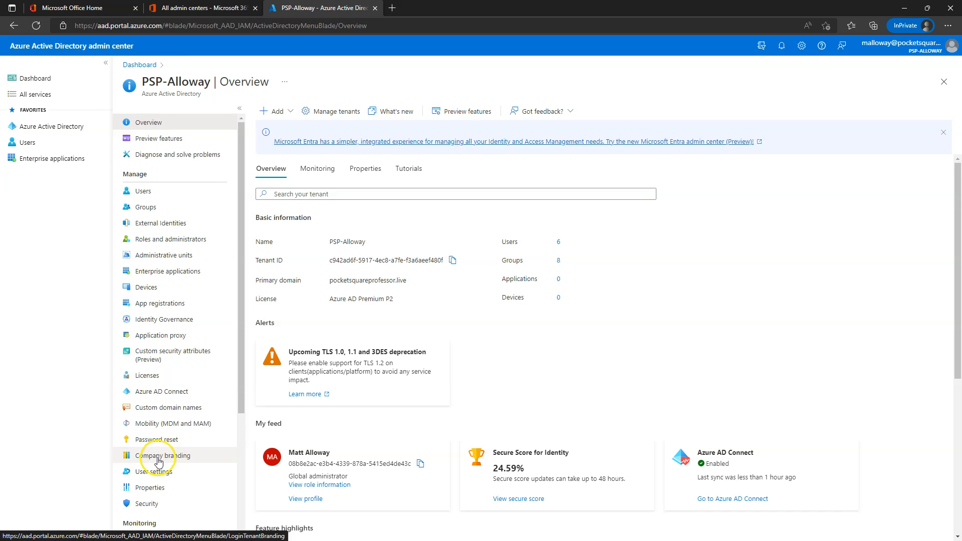
{"action": "left_click", "coordinate": [158, 458]}
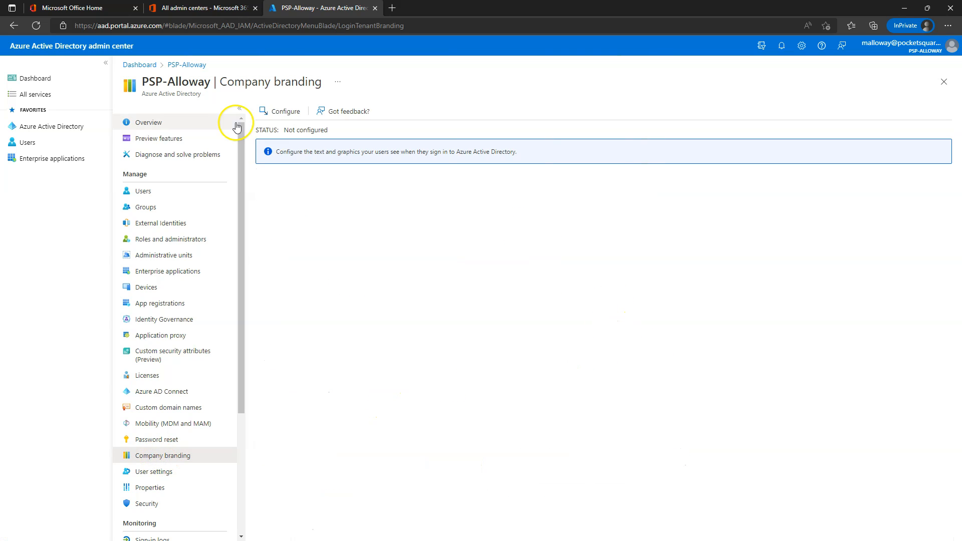
Step: Upload OIP.jpg as the sign-in background image and Rush_logo2.jpg as the banner logo
{"action": "left_click", "coordinate": [293, 114]}
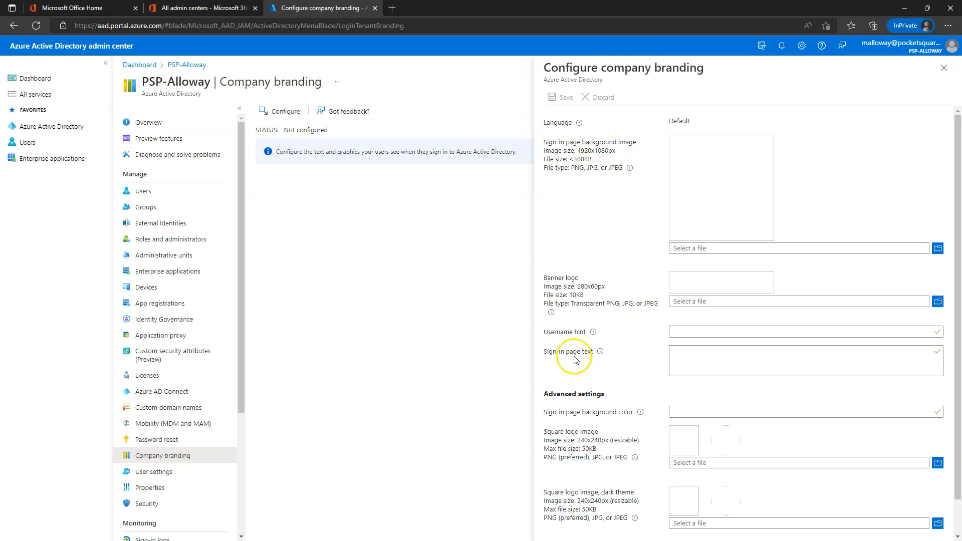
{"action": "scroll", "coordinate": [631, 365], "scroll_direction": "down", "scroll_amount": 1}
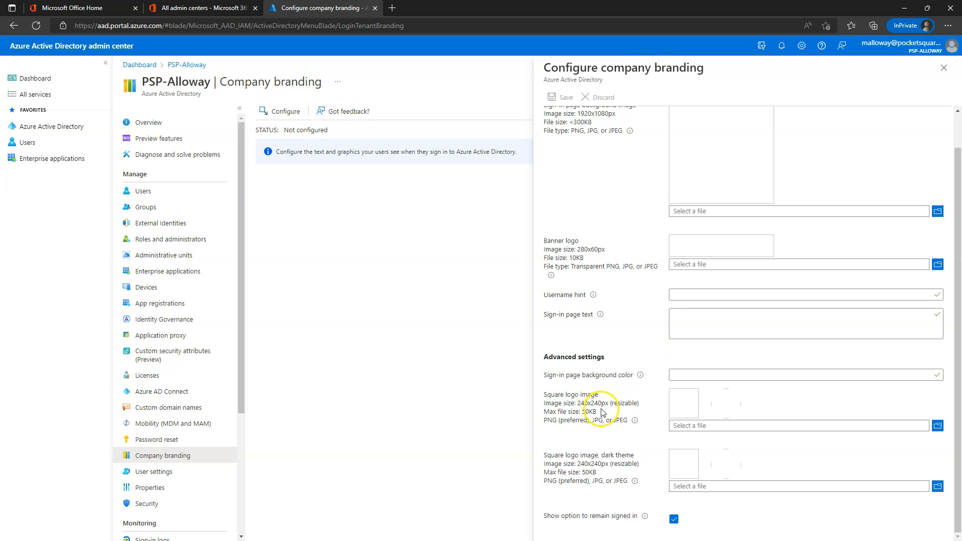
{"action": "scroll", "coordinate": [618, 401], "scroll_direction": "up", "scroll_amount": 1}
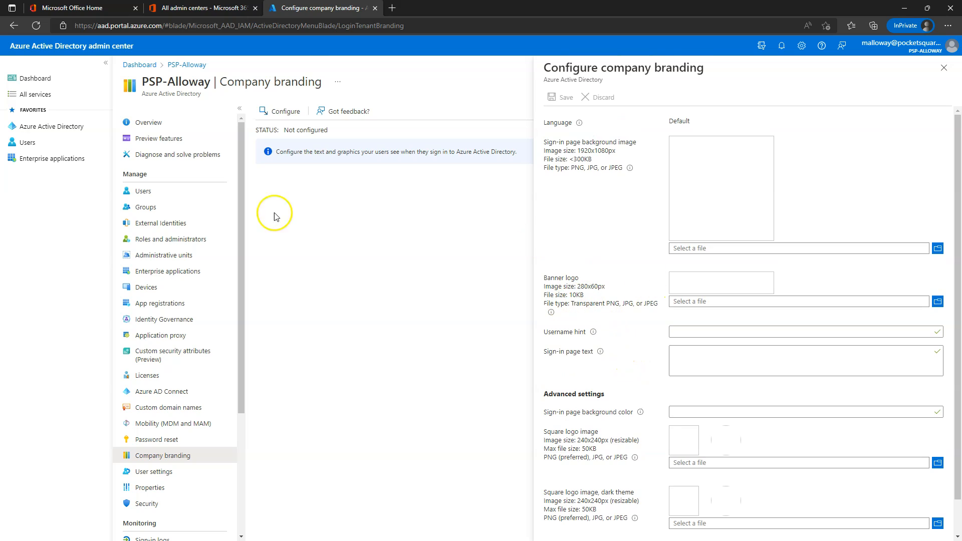
{"action": "left_click", "coordinate": [937, 248]}
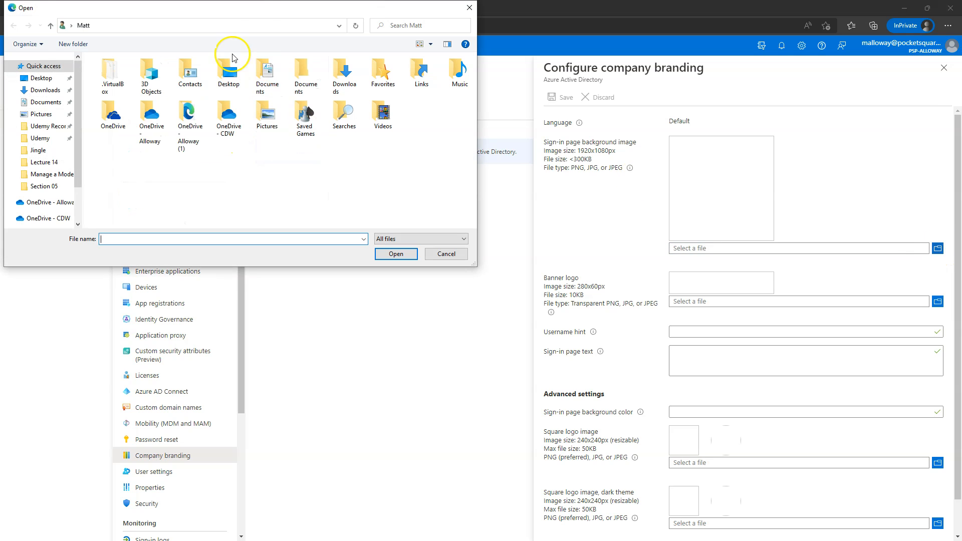
{"action": "left_click_drag", "start_coordinate": [256, 11], "coordinate": [0, 15]}
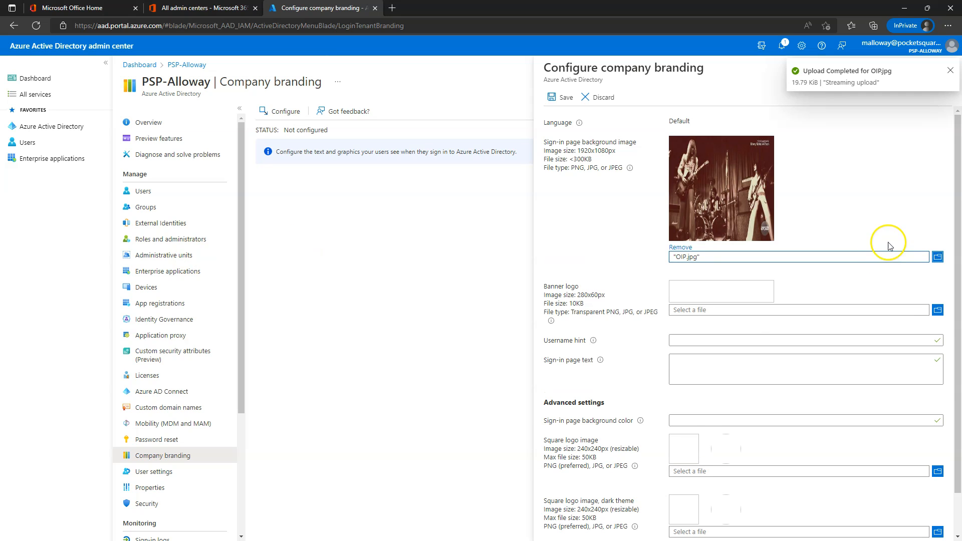
{"action": "left_click", "coordinate": [939, 311]}
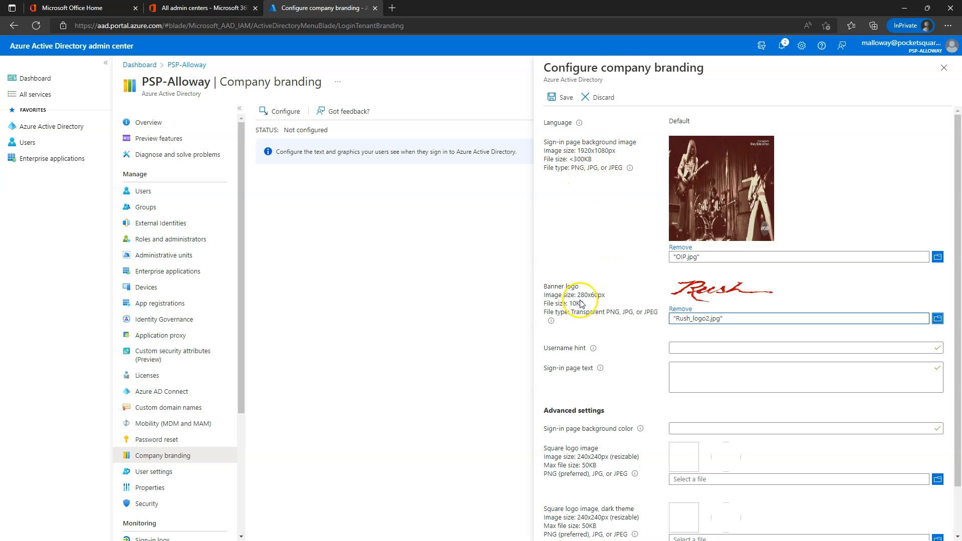
Step: Add a username hint and move 'This is for the PSP organization' into the sign-in page text
{"action": "left_click", "coordinate": [709, 348]}
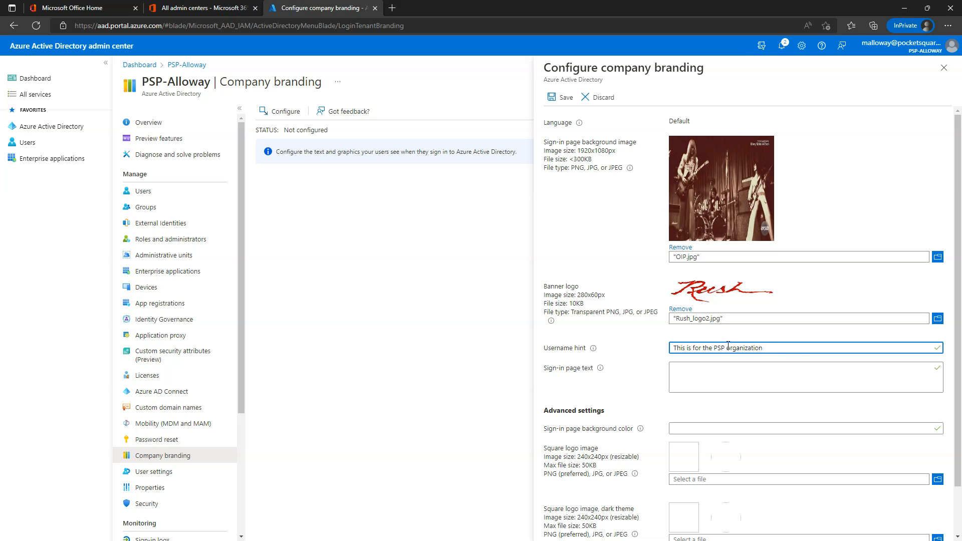
{"action": "triple_click", "coordinate": [792, 348]}
{"action": "key", "text": "ctrl+x"}
{"action": "left_click", "coordinate": [738, 372]}
{"action": "key", "text": "ctrl+v"}
{"action": "left_click", "coordinate": [730, 348]}
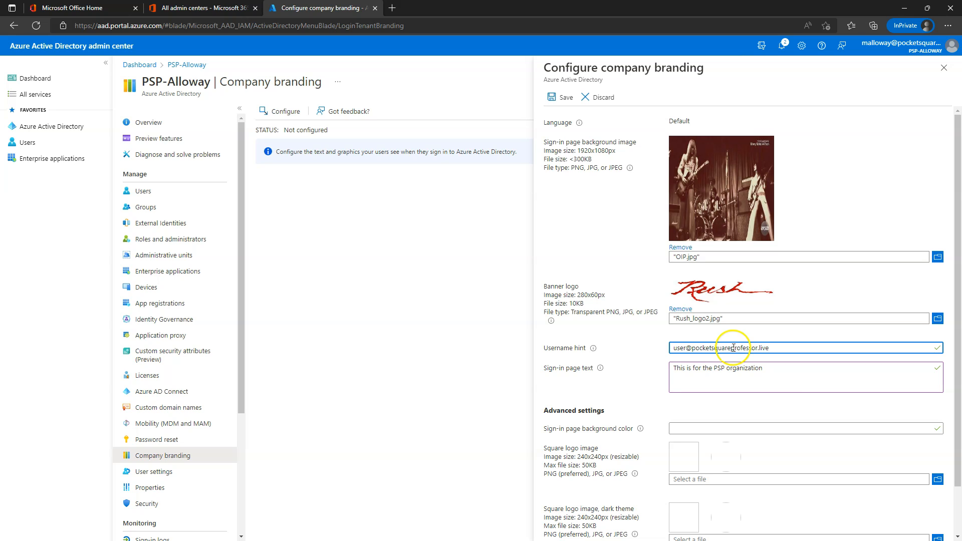
Step: Uncheck 'Show option to remain signed in'
{"action": "scroll", "coordinate": [621, 369], "scroll_direction": "down", "scroll_amount": 1}
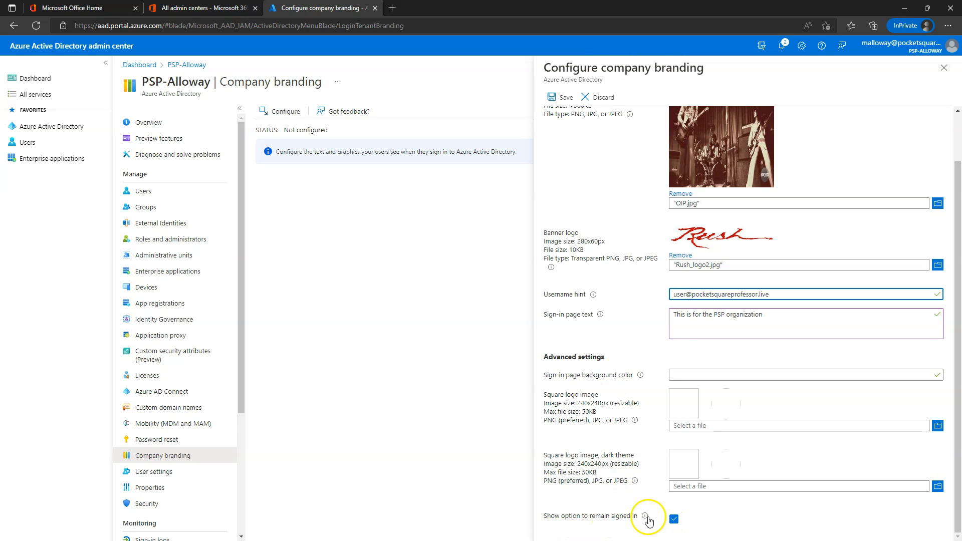
{"action": "left_click", "coordinate": [673, 519]}
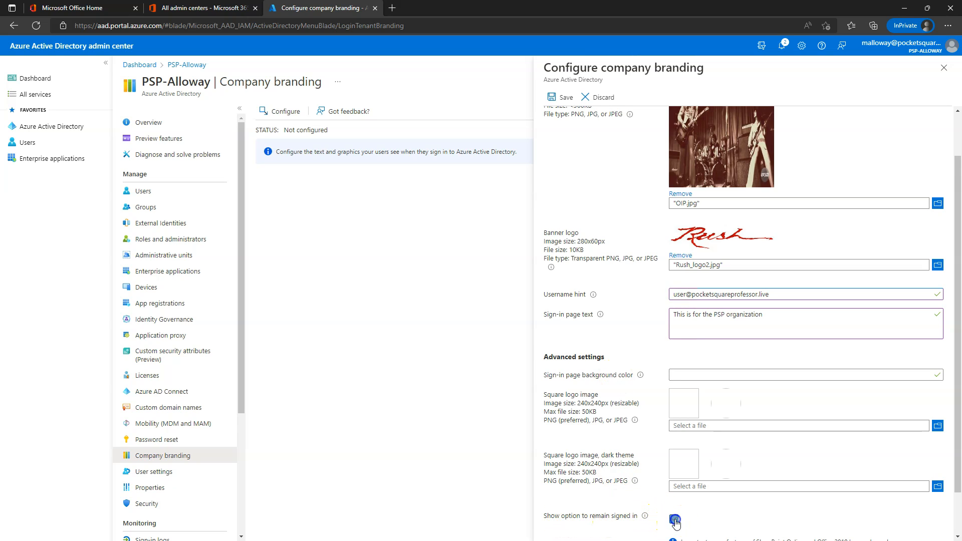
{"action": "scroll", "coordinate": [777, 501], "scroll_direction": "down", "scroll_amount": 1}
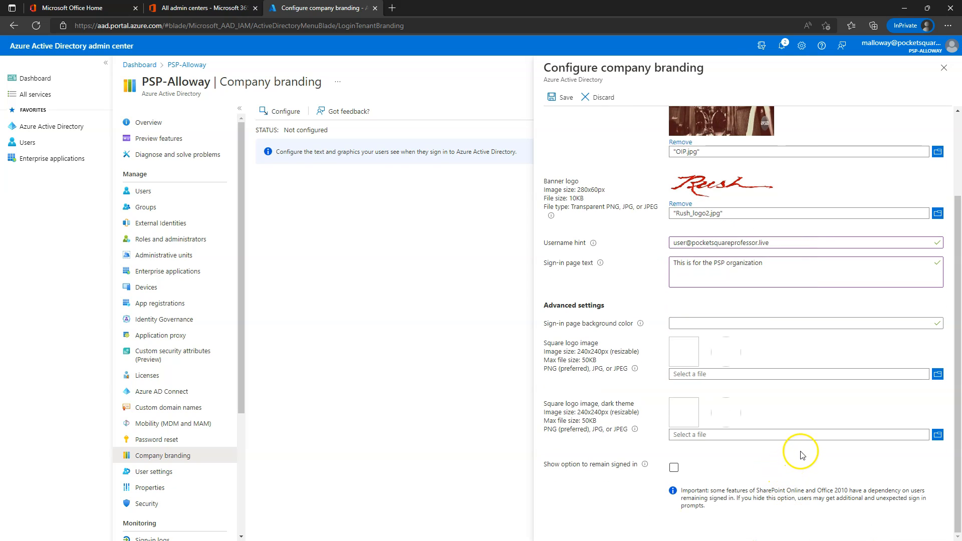
{"action": "scroll", "coordinate": [802, 478], "scroll_direction": "up", "scroll_amount": 2}
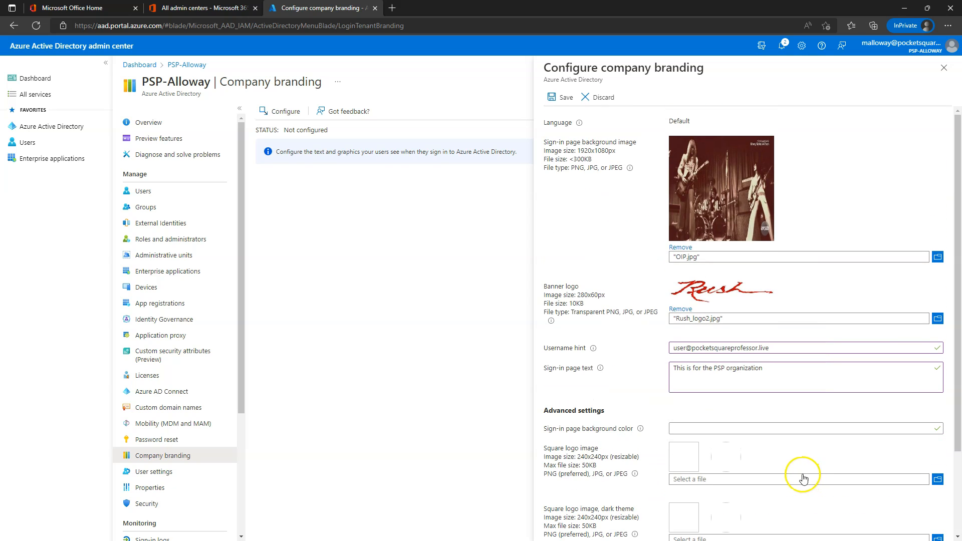
Step: Save the Default locale branding and switch to the directory's Security Getting started page
{"action": "left_click", "coordinate": [556, 96]}
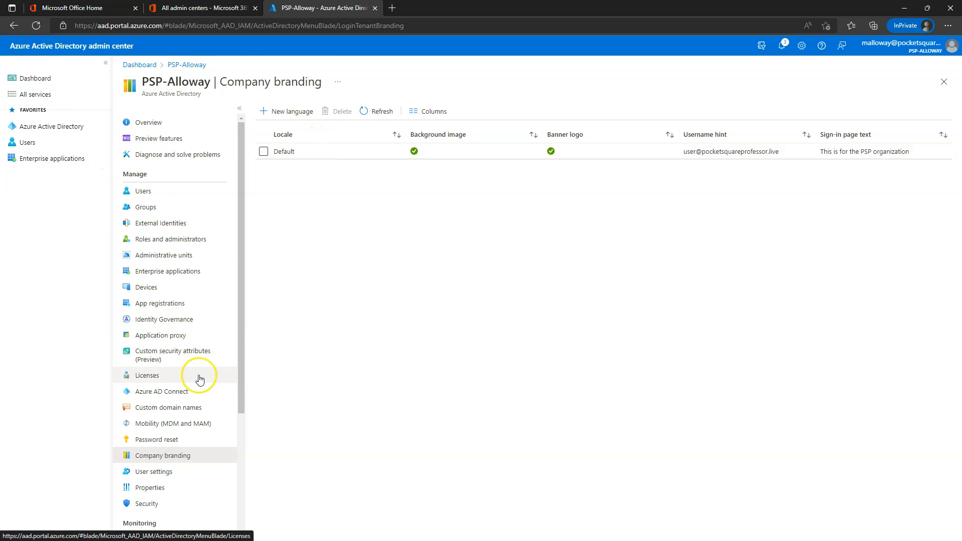
{"action": "left_click", "coordinate": [145, 505]}
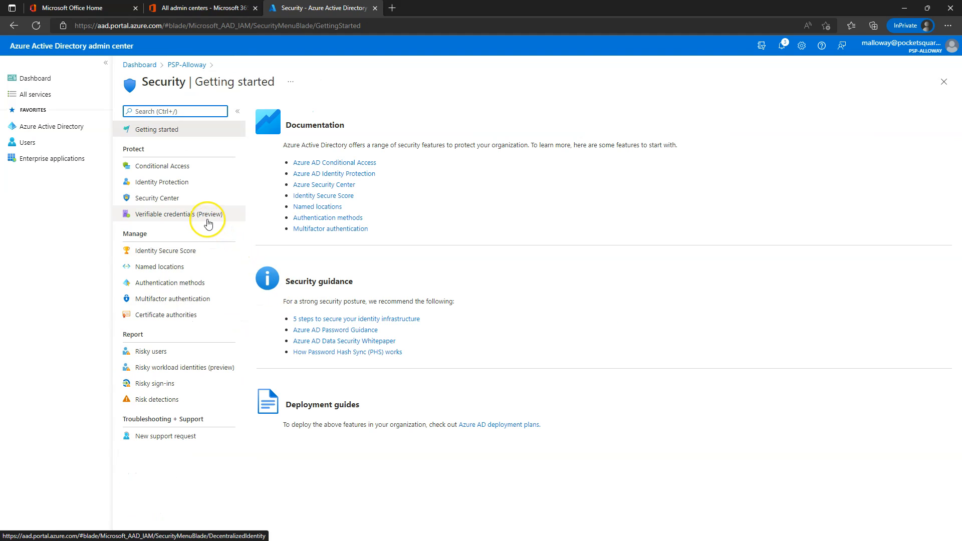
Step: Under Password protection, enforce a custom banned password list containing password123 and save it
{"action": "left_click", "coordinate": [167, 286]}
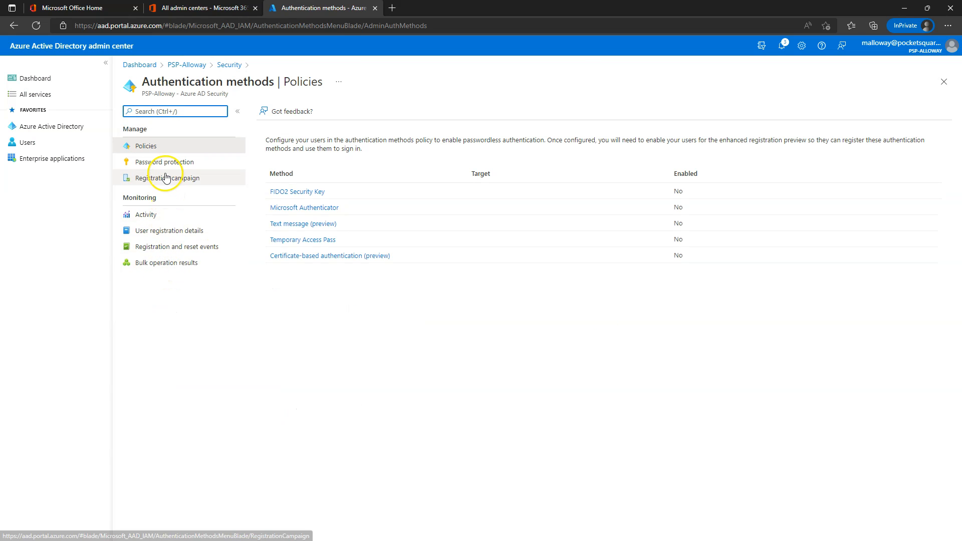
{"action": "left_click", "coordinate": [166, 167]}
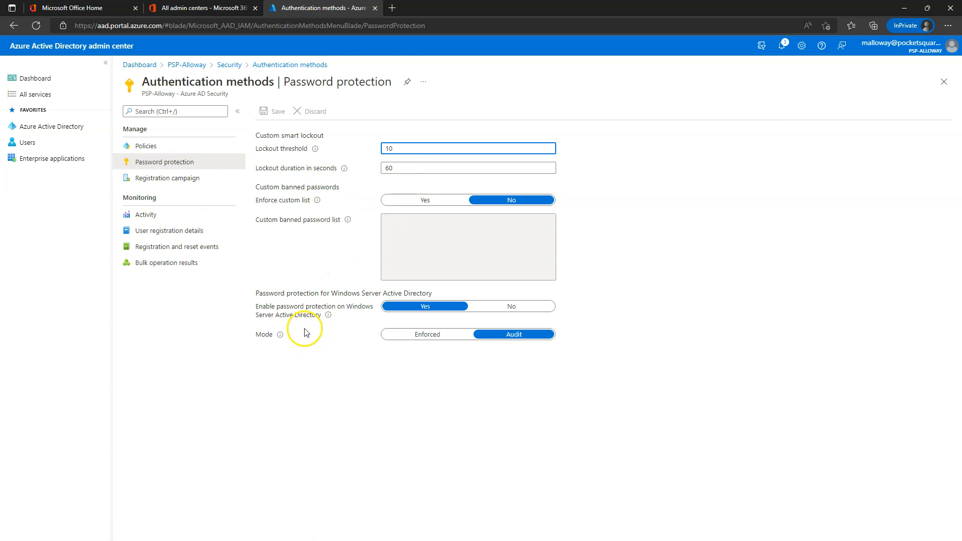
{"action": "left_click", "coordinate": [256, 188]}
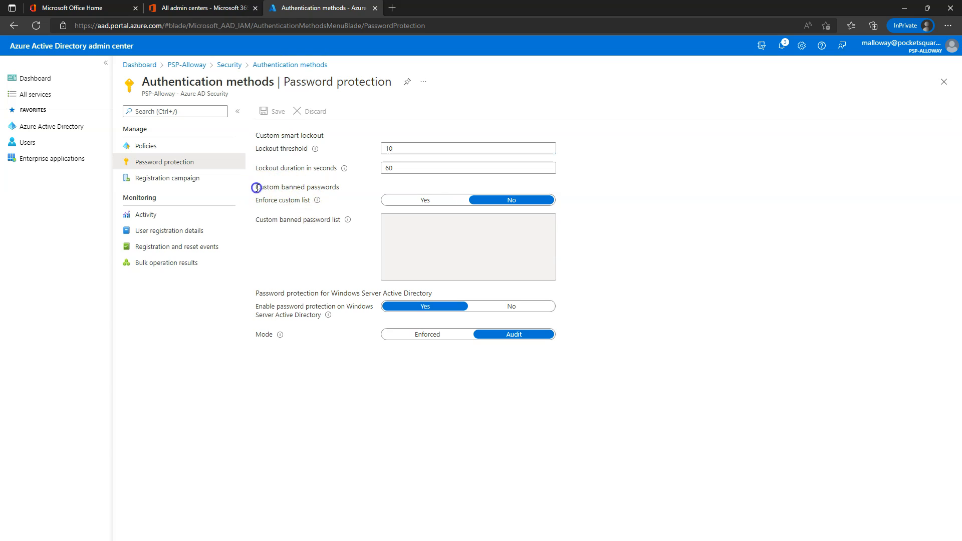
{"action": "left_click_drag", "start_coordinate": [257, 188], "coordinate": [349, 191]}
{"action": "left_click", "coordinate": [423, 199]}
{"action": "left_click", "coordinate": [409, 230]}
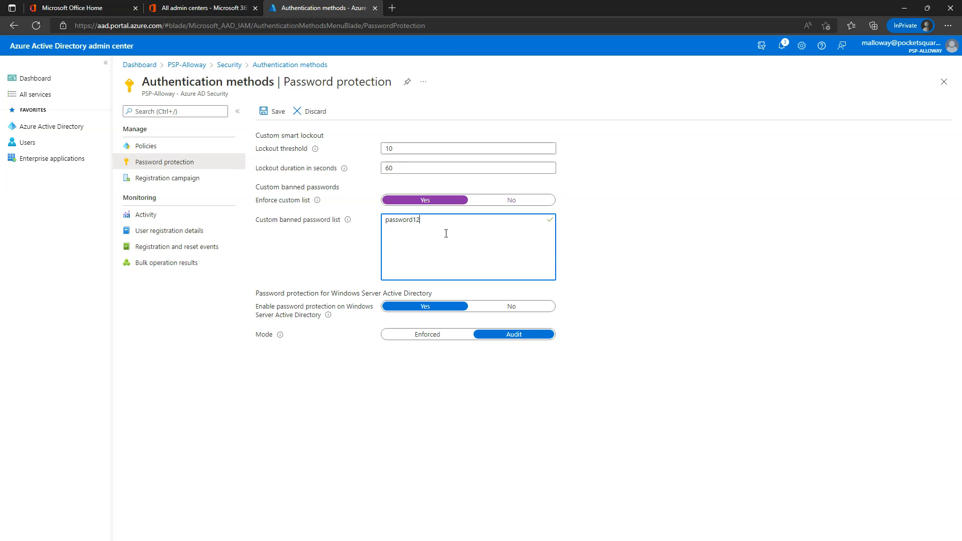
{"action": "left_click", "coordinate": [685, 230]}
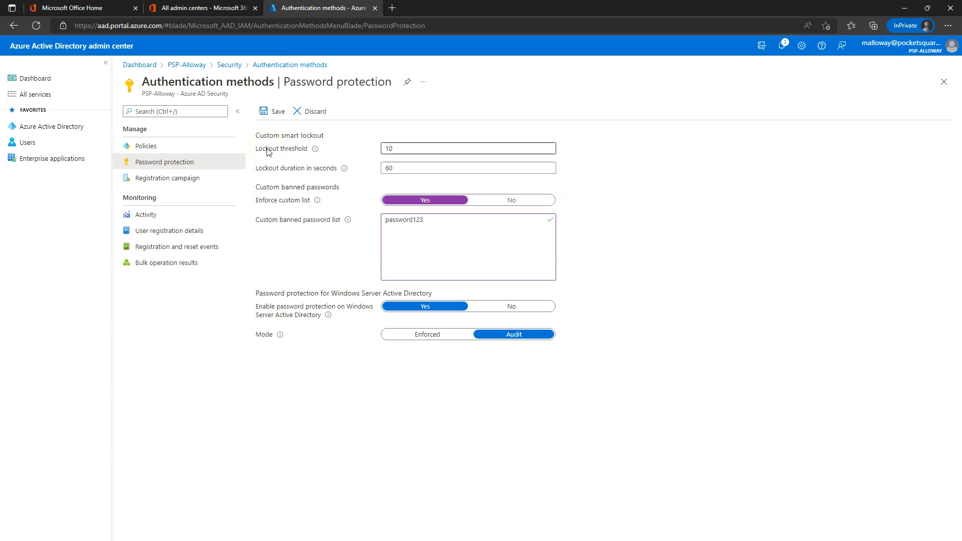
{"action": "mouse_move", "coordinate": [316, 150]}
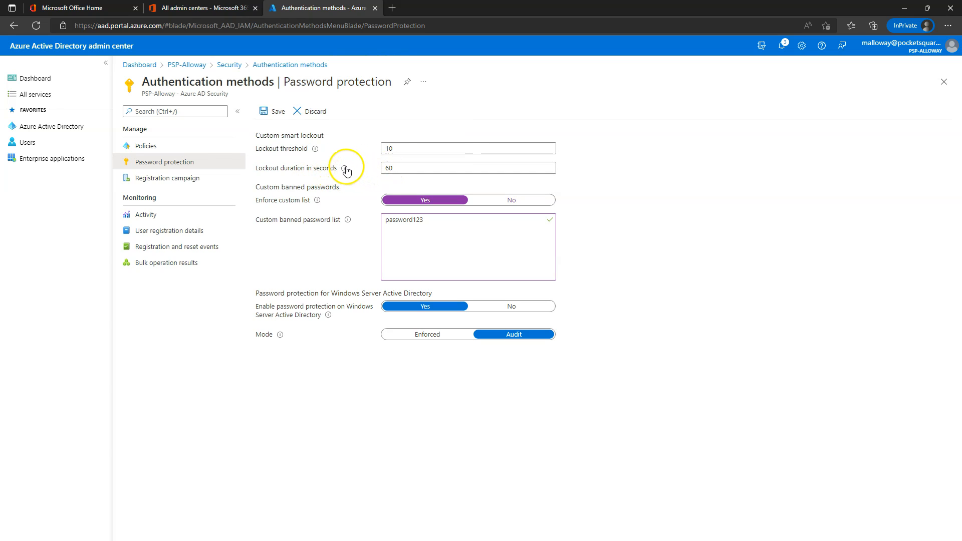
{"action": "mouse_move", "coordinate": [345, 171]}
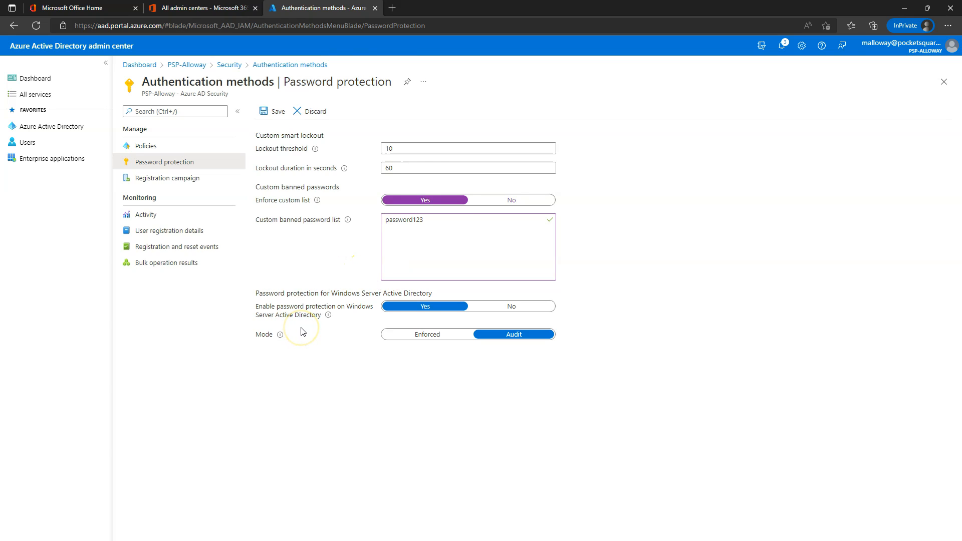
{"action": "left_click", "coordinate": [270, 114]}
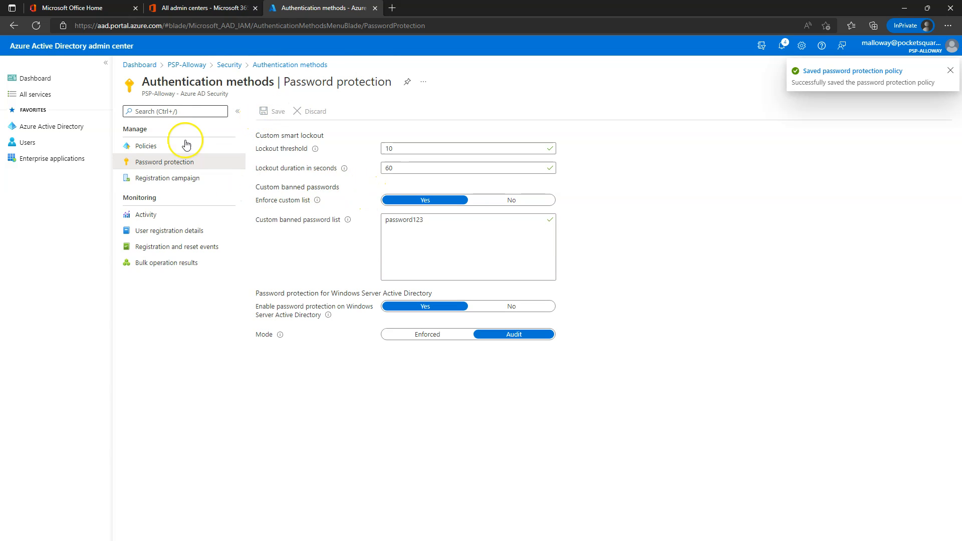
Step: Go from Policies back to the PSP-Alloway overview and open the Password reset properties
{"action": "left_click", "coordinate": [144, 145]}
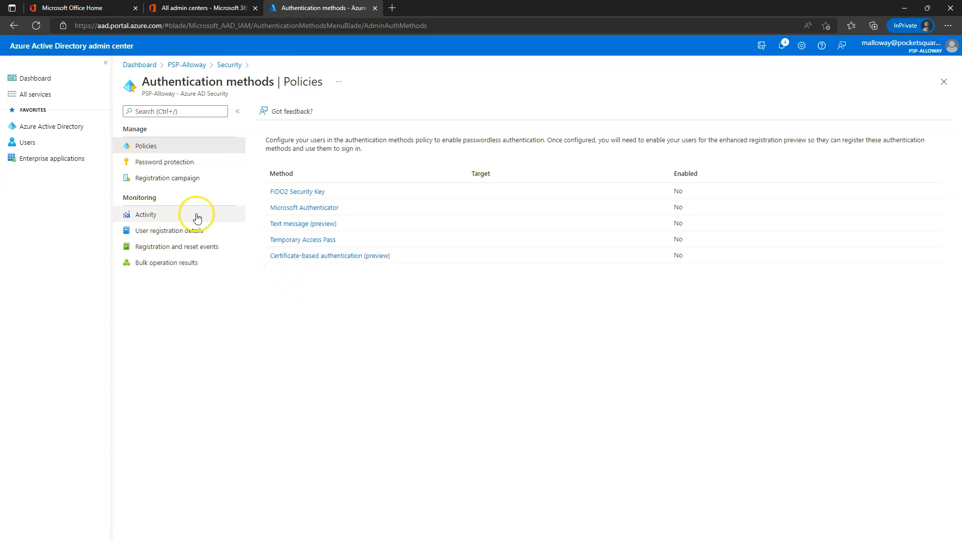
{"action": "left_click", "coordinate": [192, 65]}
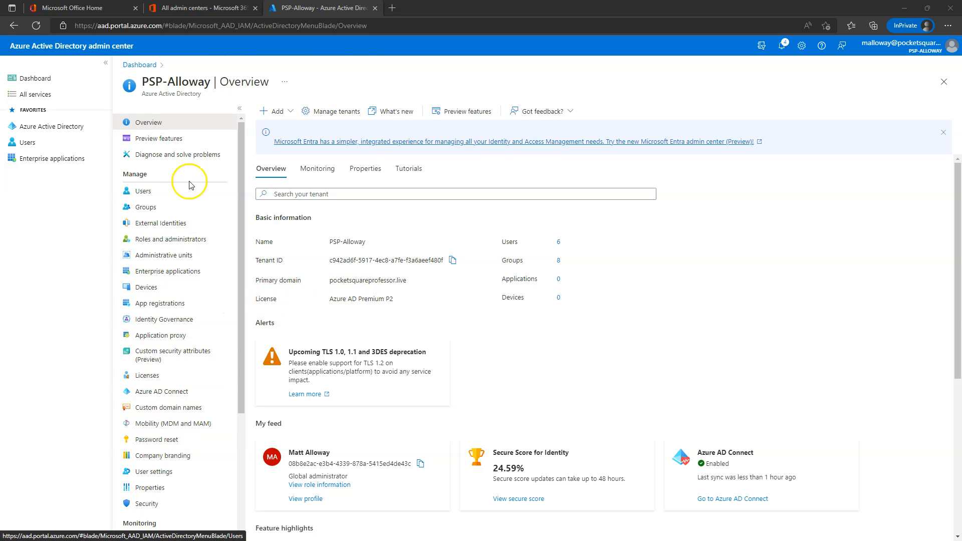
{"action": "left_click", "coordinate": [157, 441]}
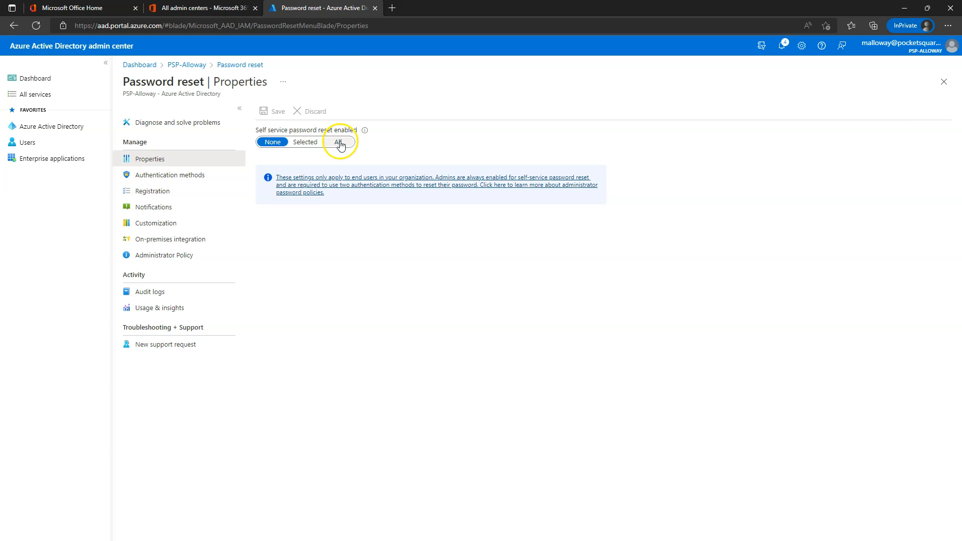
Step: Set self-service password reset to Selected and search the list of groups
{"action": "left_click", "coordinate": [305, 142]}
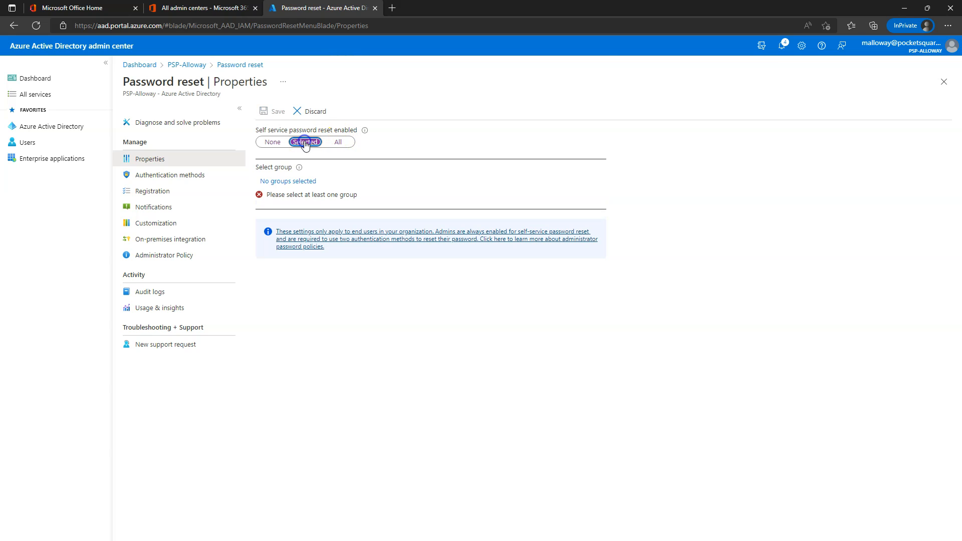
{"action": "left_click", "coordinate": [288, 181]}
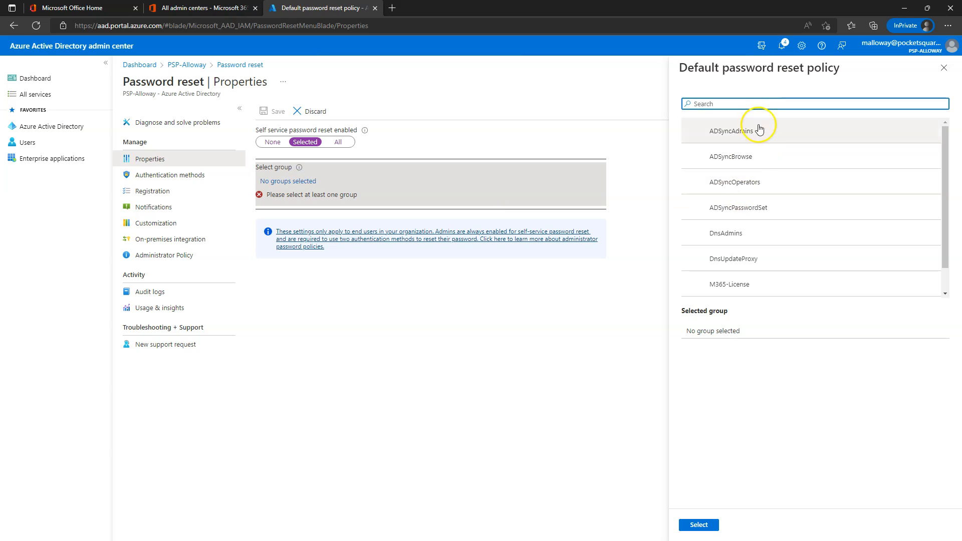
{"action": "type", "text": "npe"}
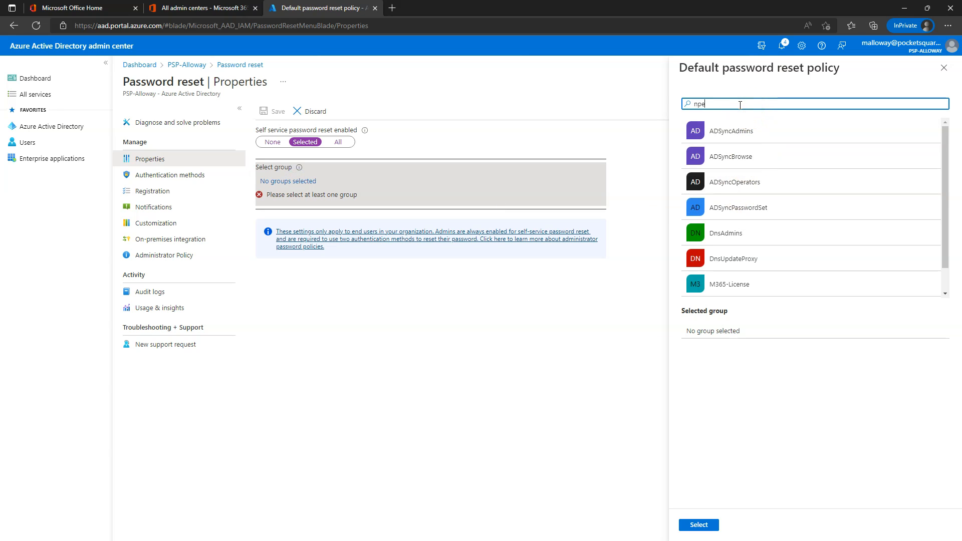
{"action": "type", "text": "at"}
{"action": "key", "text": "BackSpace"}
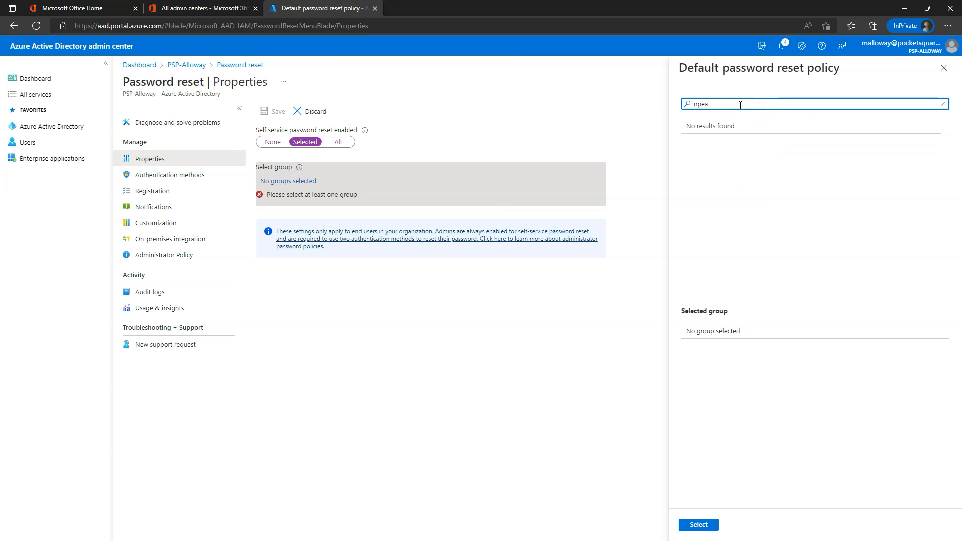
{"action": "left_click_drag", "start_coordinate": [740, 105], "coordinate": [664, 105]}
{"action": "type", "text": "ni"}
{"action": "type", "text": "il"}
{"action": "left_click_drag", "start_coordinate": [736, 102], "coordinate": [672, 103]}
{"action": "key", "text": "BackSpace"}
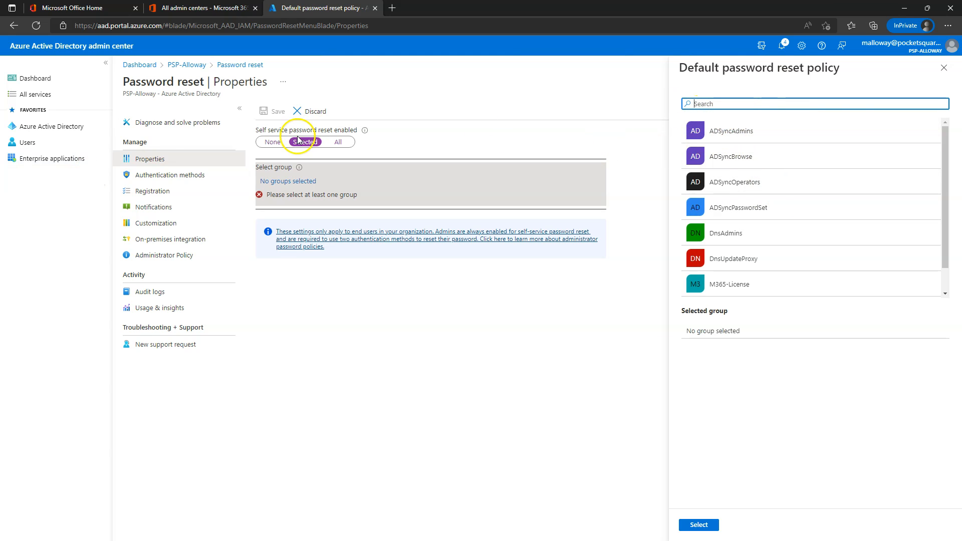
Step: Choose the M365-License group as the reset group and save the policy
{"action": "scroll", "coordinate": [704, 219], "scroll_direction": "down", "scroll_amount": 2}
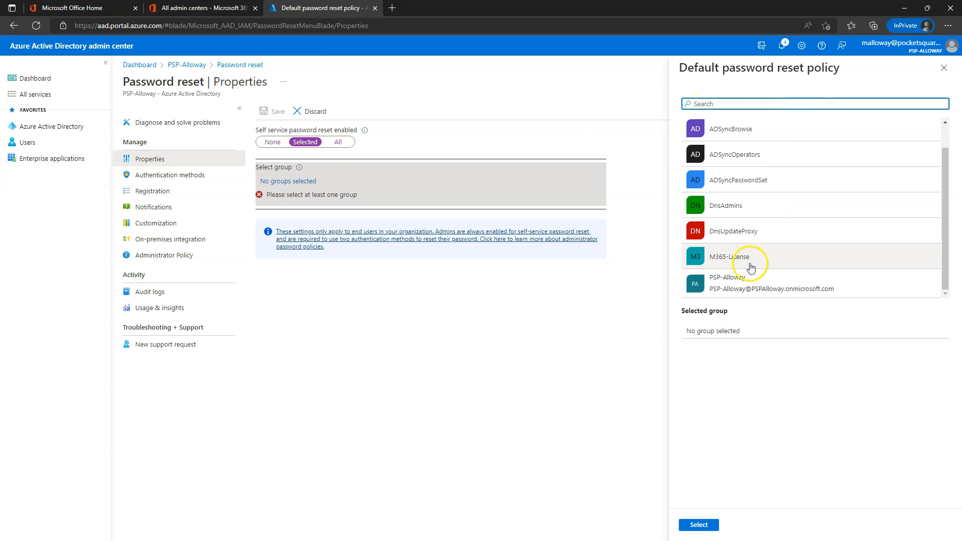
{"action": "left_click", "coordinate": [722, 262]}
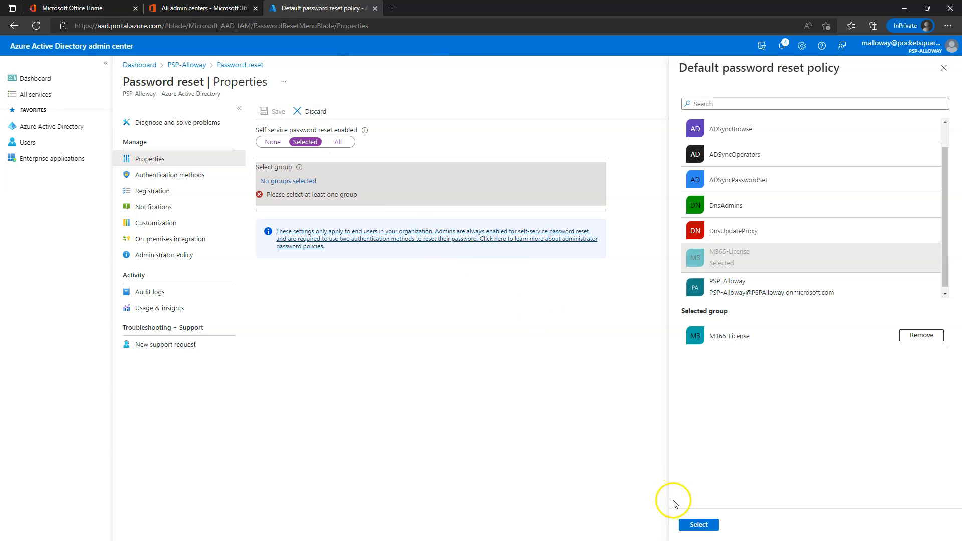
{"action": "left_click", "coordinate": [699, 525]}
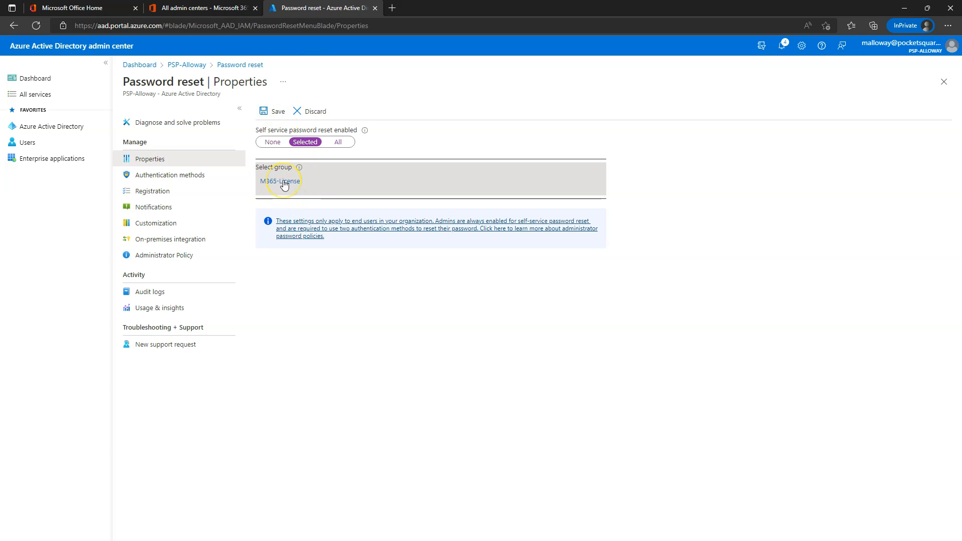
{"action": "left_click", "coordinate": [270, 113]}
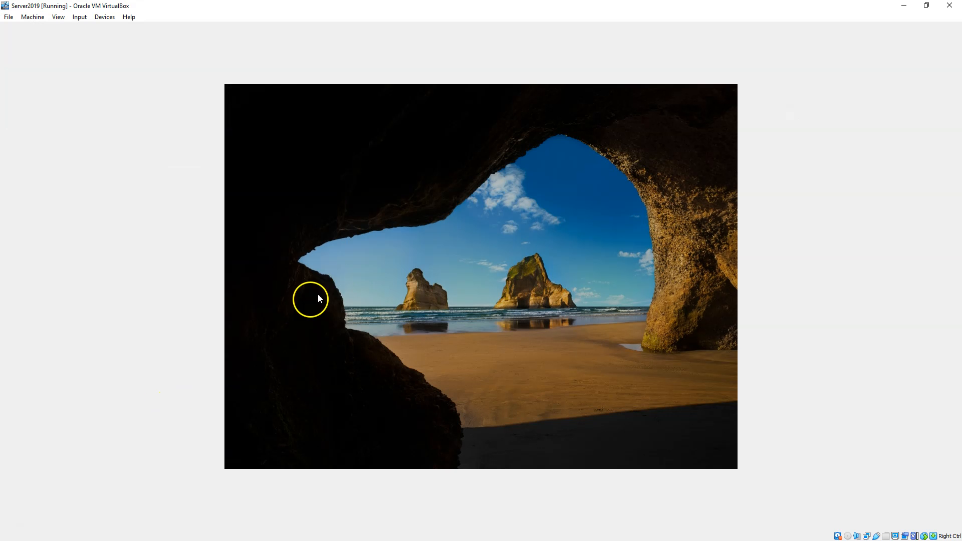
Step: Send Ctrl-Alt-Del to the Server2019 VM and sign in with the account password
{"action": "left_click", "coordinate": [81, 17]}
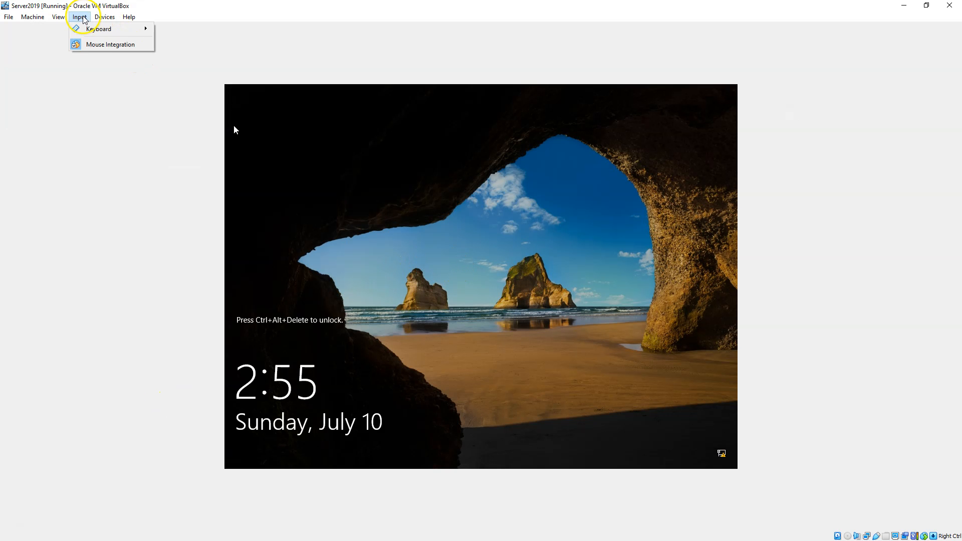
{"action": "mouse_move", "coordinate": [87, 28]}
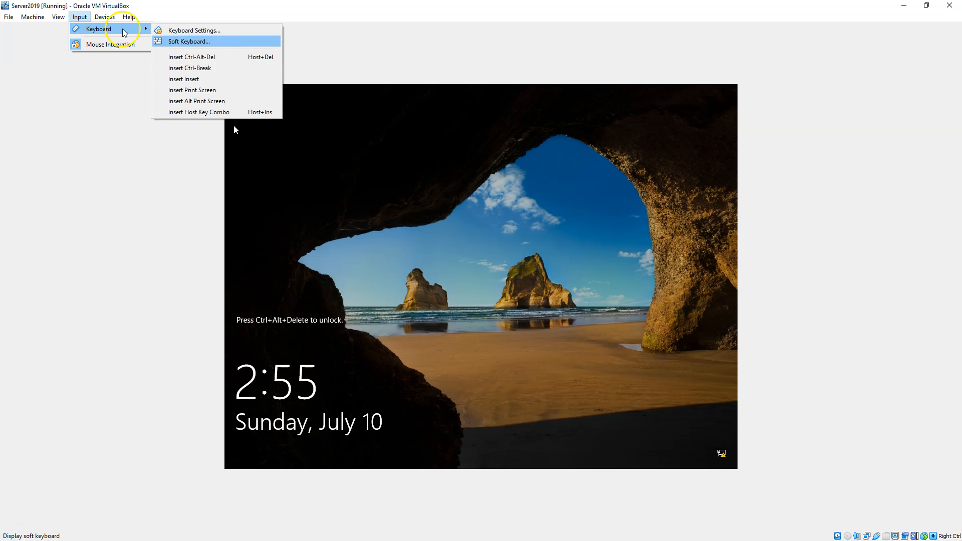
{"action": "left_click", "coordinate": [227, 58]}
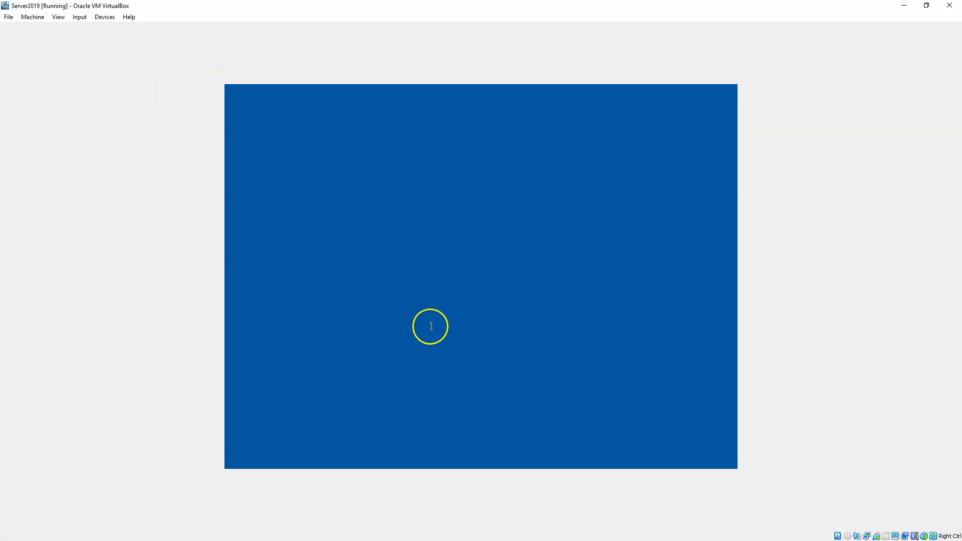
{"action": "type", "text": "•••••••••"}
{"action": "key", "text": "Return"}
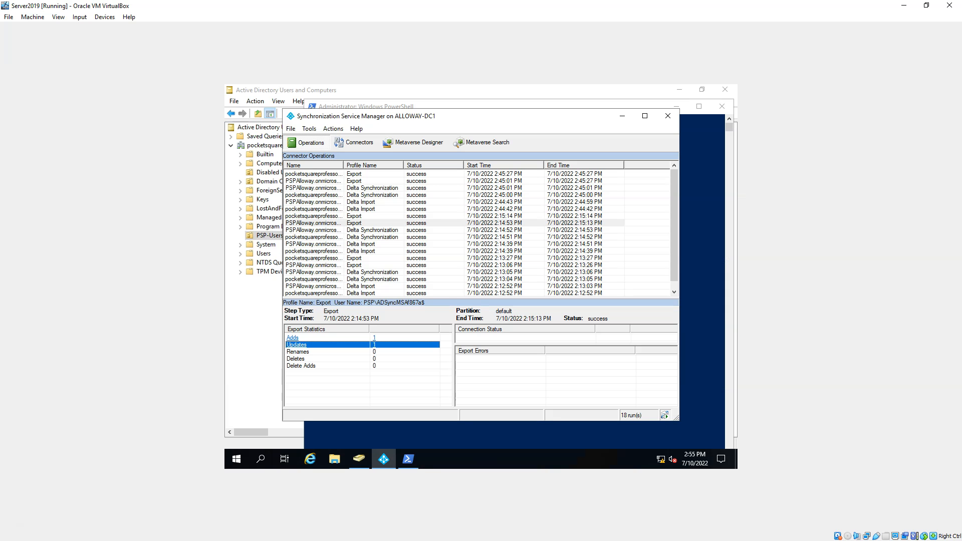
Step: Close Synchronization Service Manager, PowerShell, and Active Directory Users and Computers
{"action": "left_click", "coordinate": [668, 116]}
{"action": "left_click", "coordinate": [722, 107]}
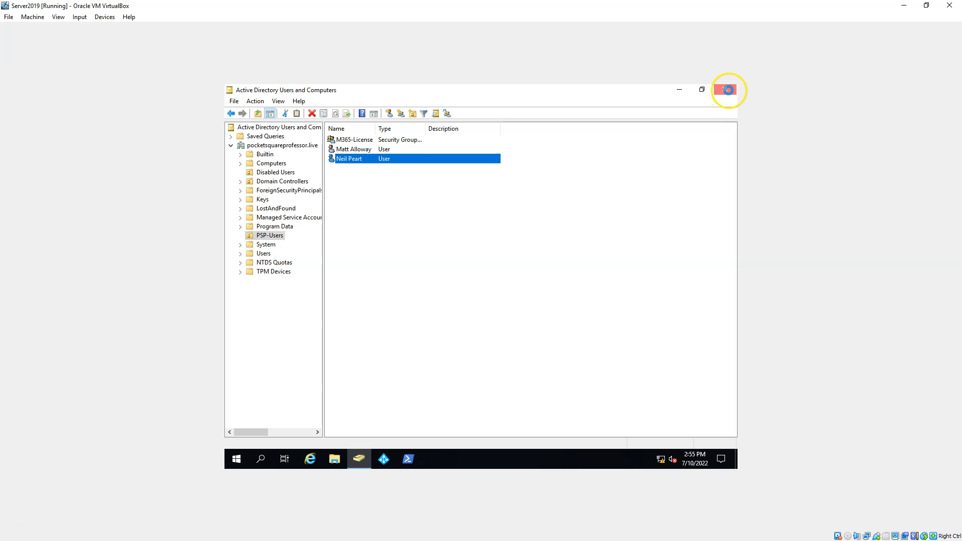
{"action": "left_click", "coordinate": [725, 89]}
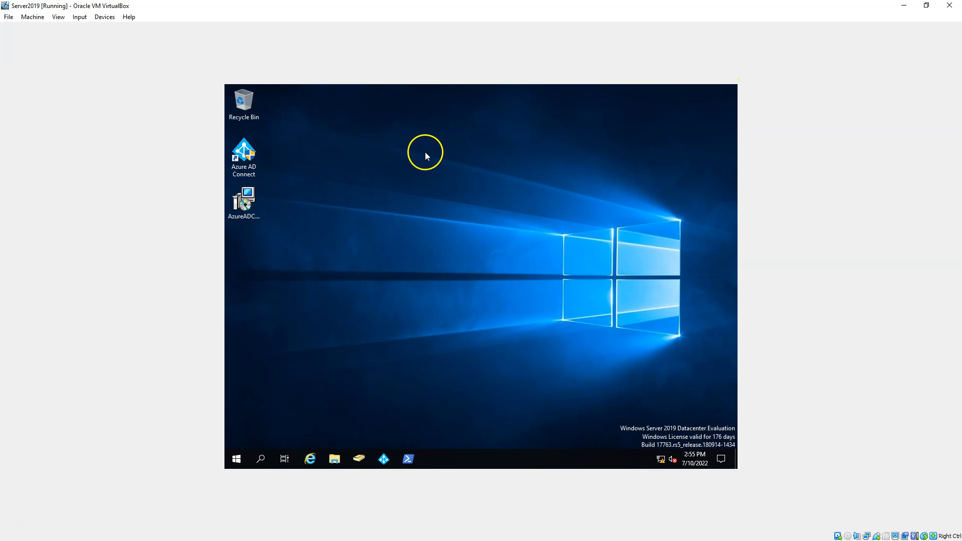
Step: Launch Azure AD Connect as administrator, choose Configure, and pick Customize synchronization options
{"action": "left_click", "coordinate": [244, 153]}
{"action": "double_click", "coordinate": [252, 159]}
{"action": "left_click", "coordinate": [414, 337]}
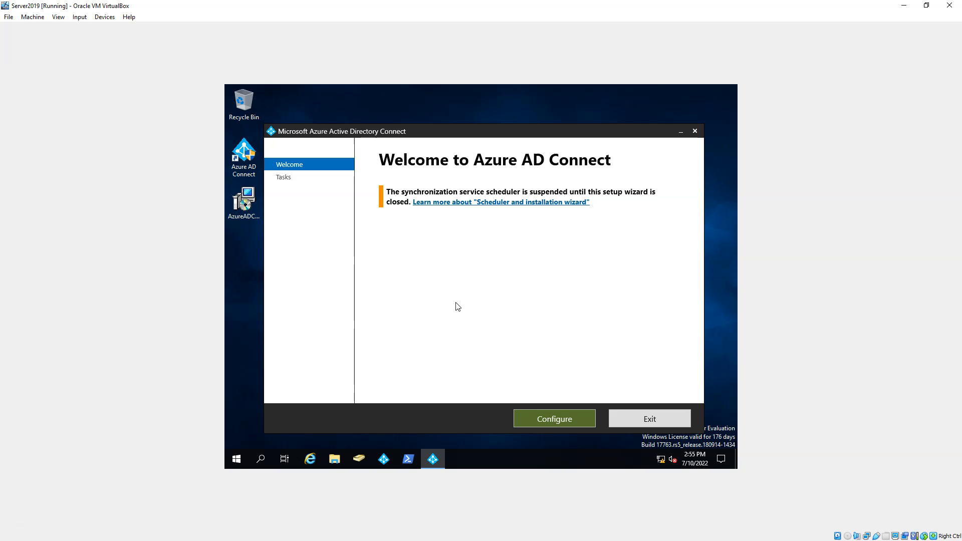
{"action": "left_click", "coordinate": [552, 418]}
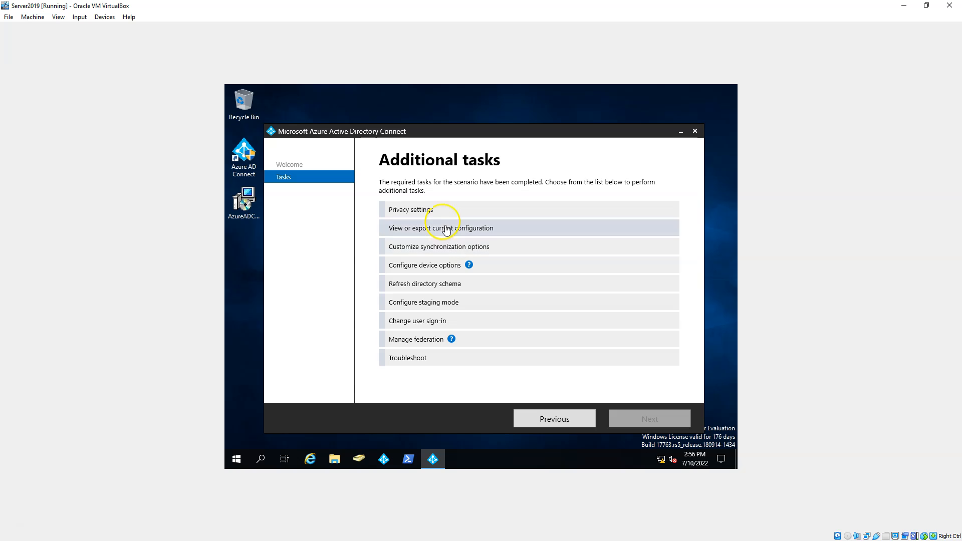
{"action": "left_click", "coordinate": [431, 249]}
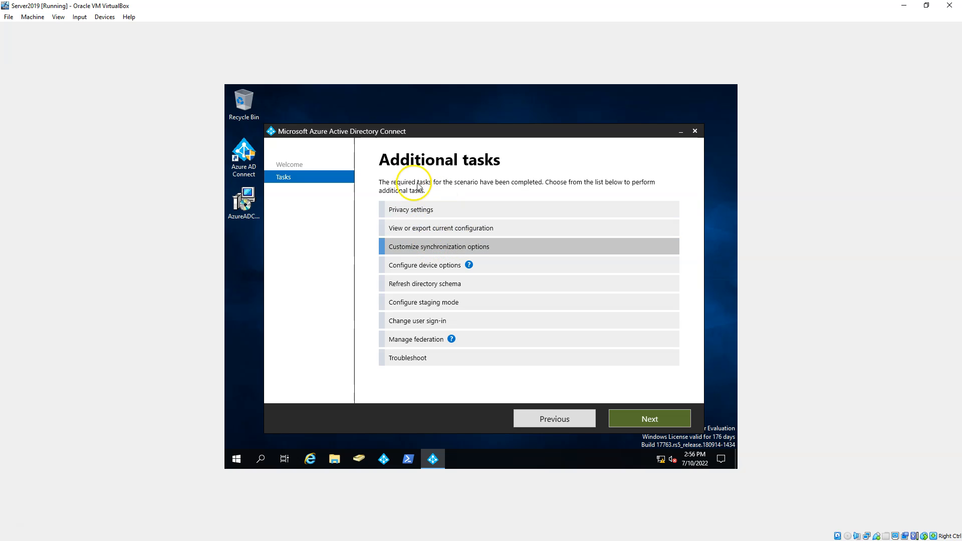
Step: Continue to Connect to Azure AD and verify using the global administrator's password
{"action": "left_click", "coordinate": [648, 419]}
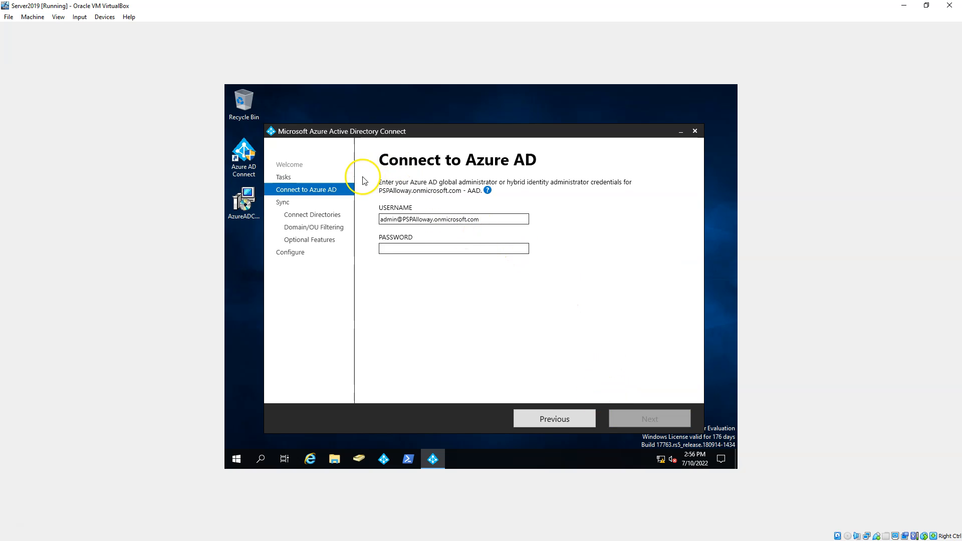
{"action": "left_click", "coordinate": [417, 249]}
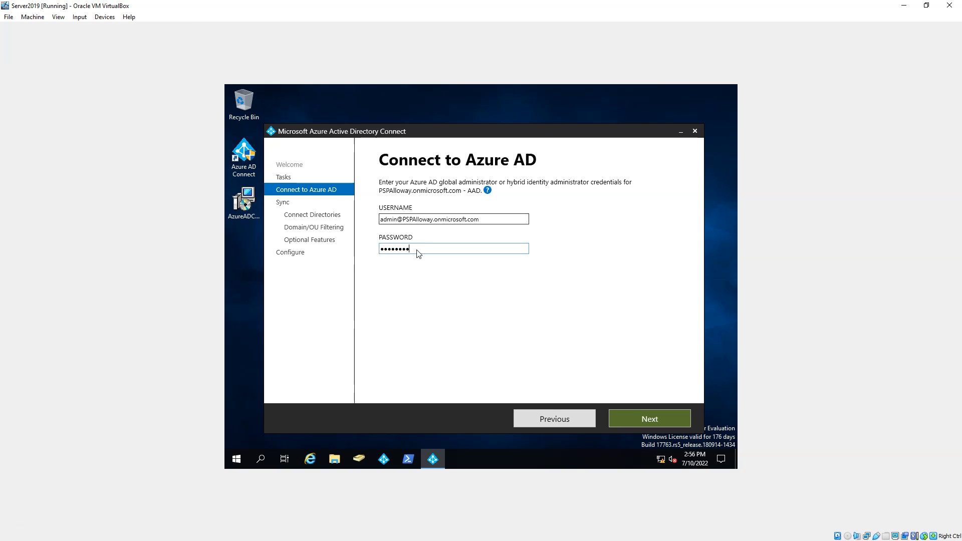
{"action": "key", "text": "Return"}
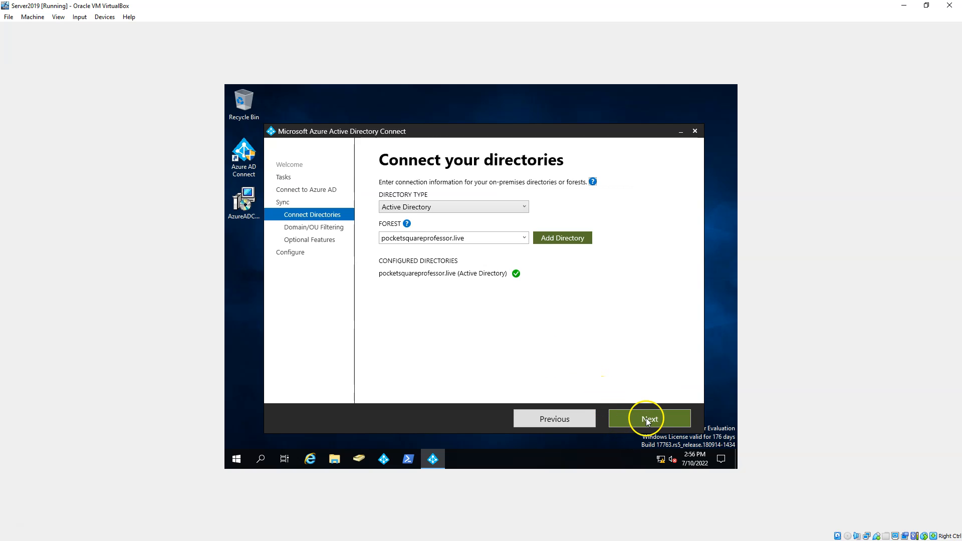
Step: Keep the directory and OU filtering defaults and tick Password writeback under Optional features
{"action": "left_click", "coordinate": [646, 420]}
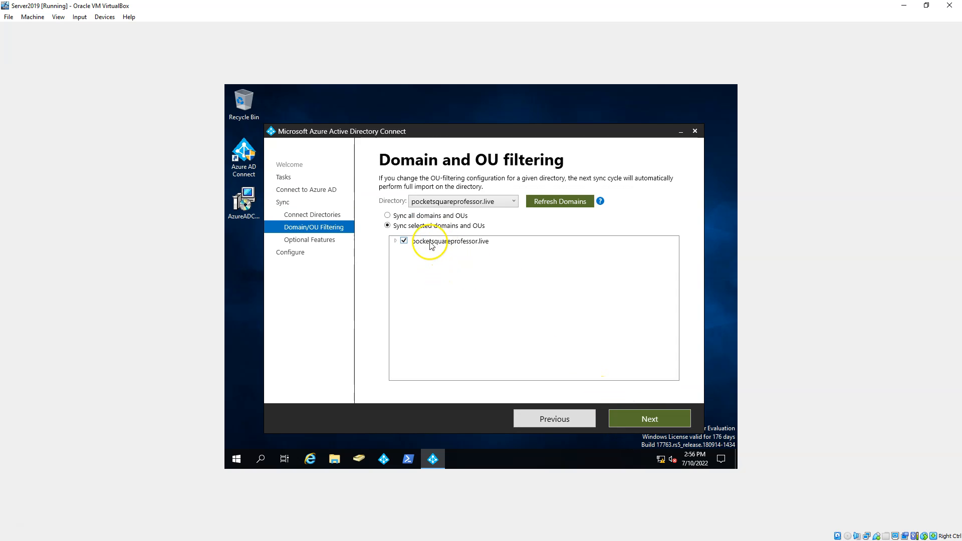
{"action": "left_click", "coordinate": [646, 419]}
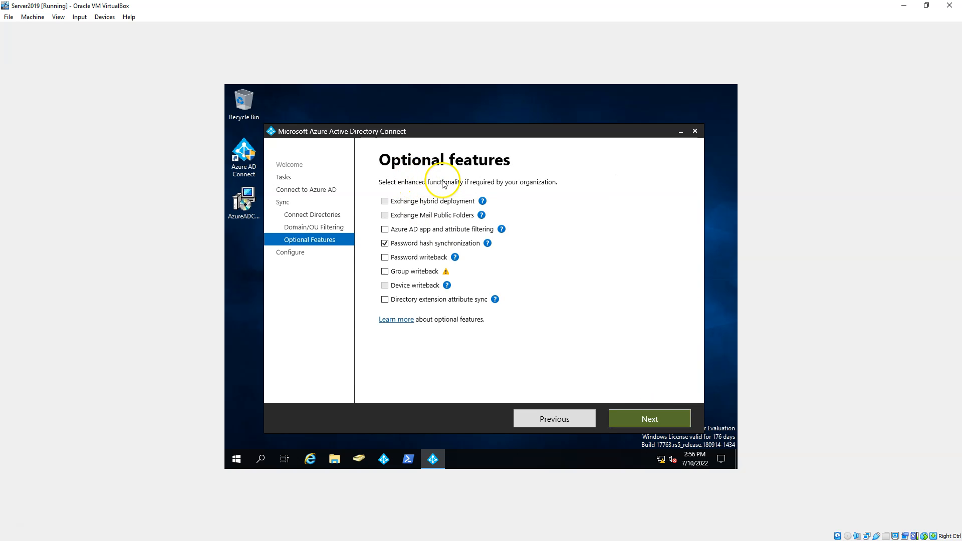
{"action": "left_click", "coordinate": [386, 259]}
{"action": "left_click", "coordinate": [656, 420]}
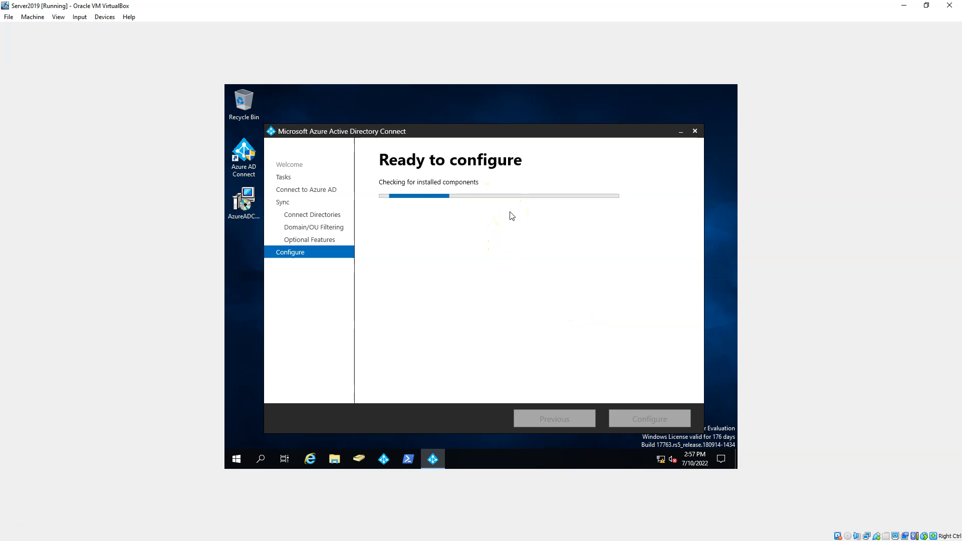
Step: Run the Azure AD Connect configuration with Start the synchronization process left checked
{"action": "left_click", "coordinate": [550, 229]}
{"action": "left_click", "coordinate": [560, 234]}
{"action": "left_click", "coordinate": [496, 234]}
{"action": "left_click", "coordinate": [514, 234]}
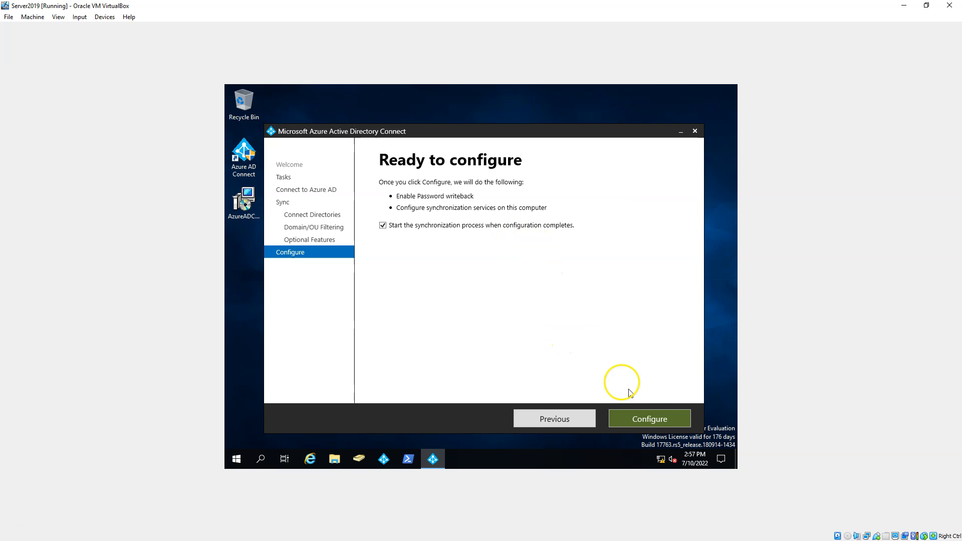
{"action": "left_click", "coordinate": [647, 419]}
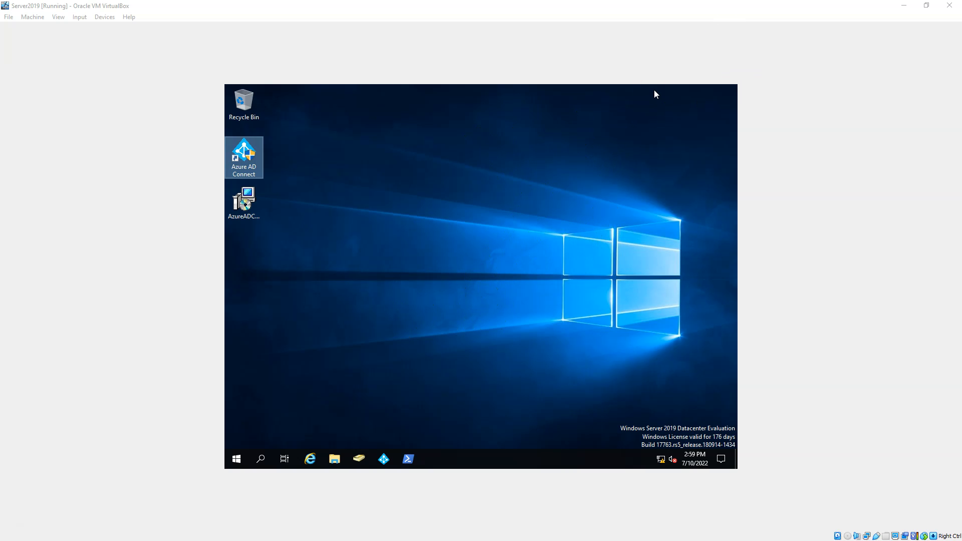
Step: Return to the admin center and open Password reset for the PSP-Alloway tenant
{"action": "left_click", "coordinate": [901, 6]}
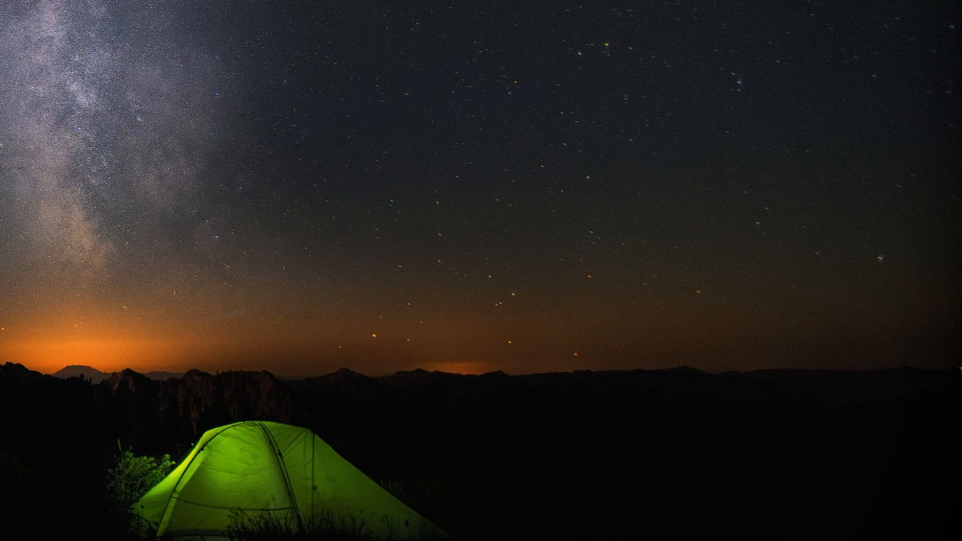
{"action": "key", "text": "alt+Tab"}
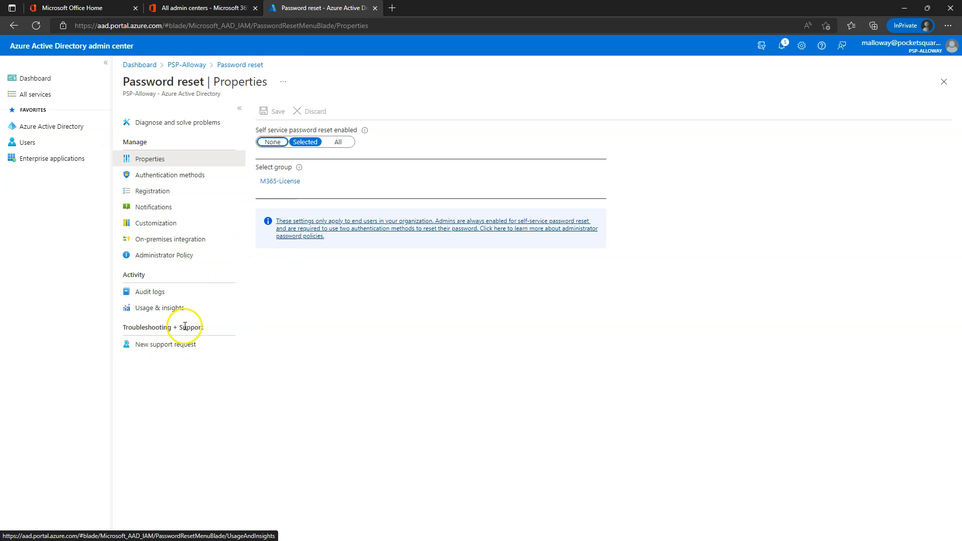
{"action": "left_click", "coordinate": [186, 69]}
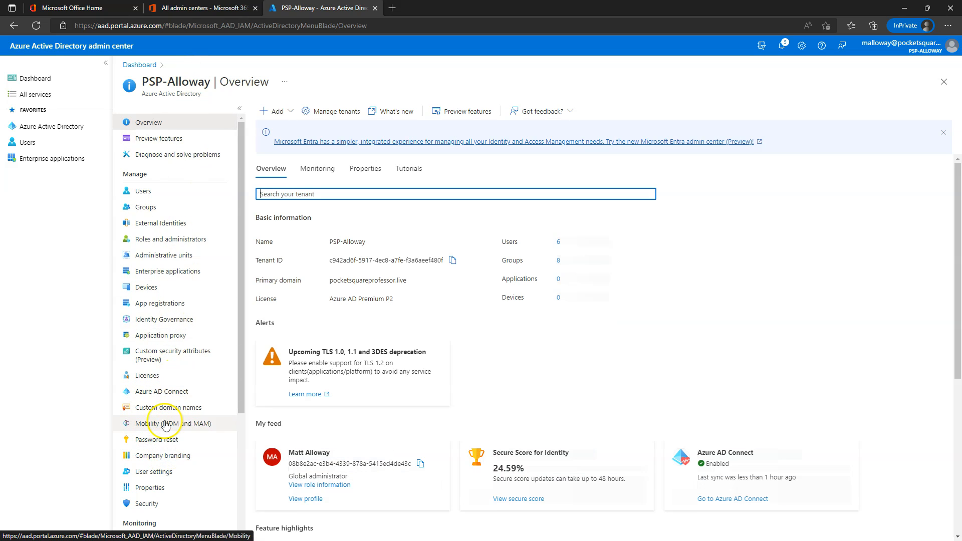
{"action": "left_click", "coordinate": [161, 393]}
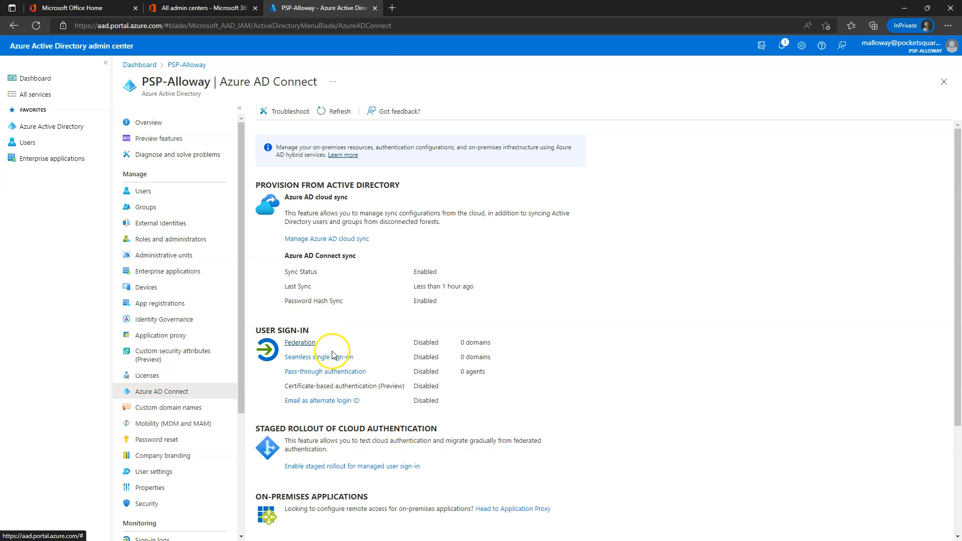
{"action": "scroll", "coordinate": [345, 376], "scroll_direction": "down", "scroll_amount": 2}
{"action": "scroll", "coordinate": [320, 361], "scroll_direction": "up", "scroll_amount": 2}
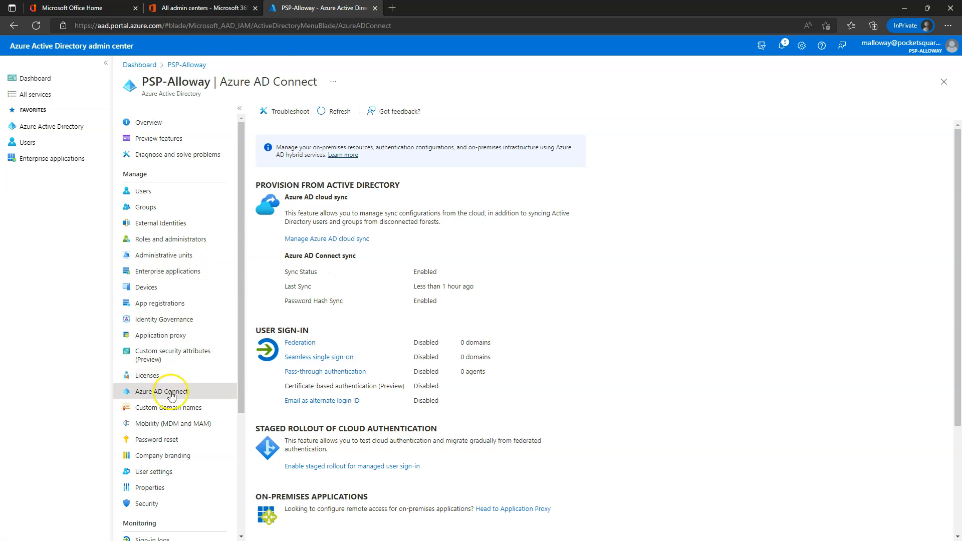
{"action": "left_click", "coordinate": [158, 440]}
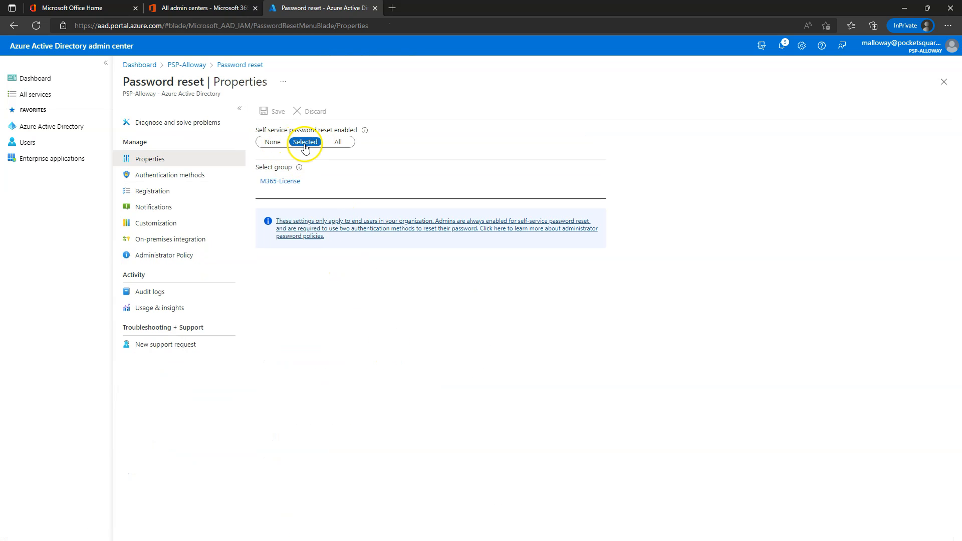
Step: Require 2 reset methods and allow security questions, with 3 needed to register
{"action": "left_click", "coordinate": [152, 175]}
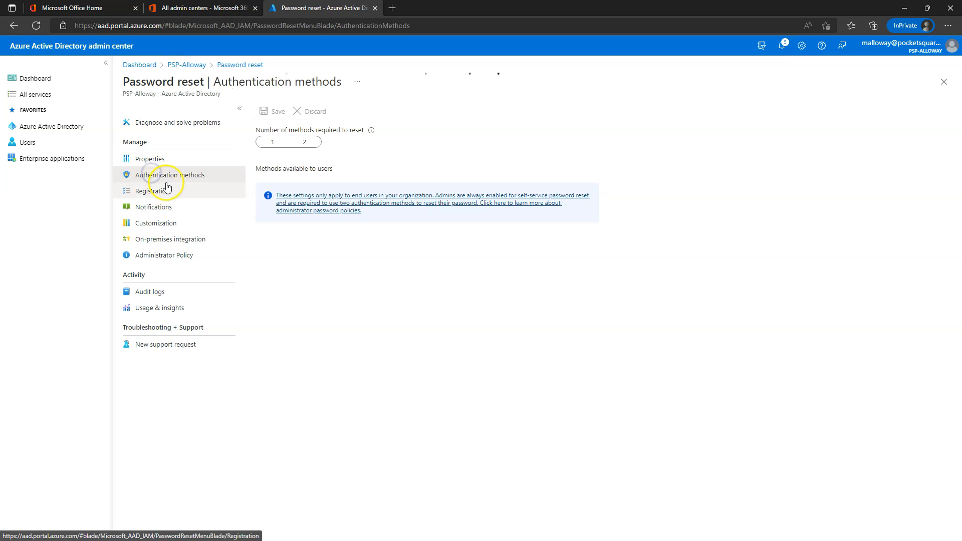
{"action": "left_click", "coordinate": [306, 143]}
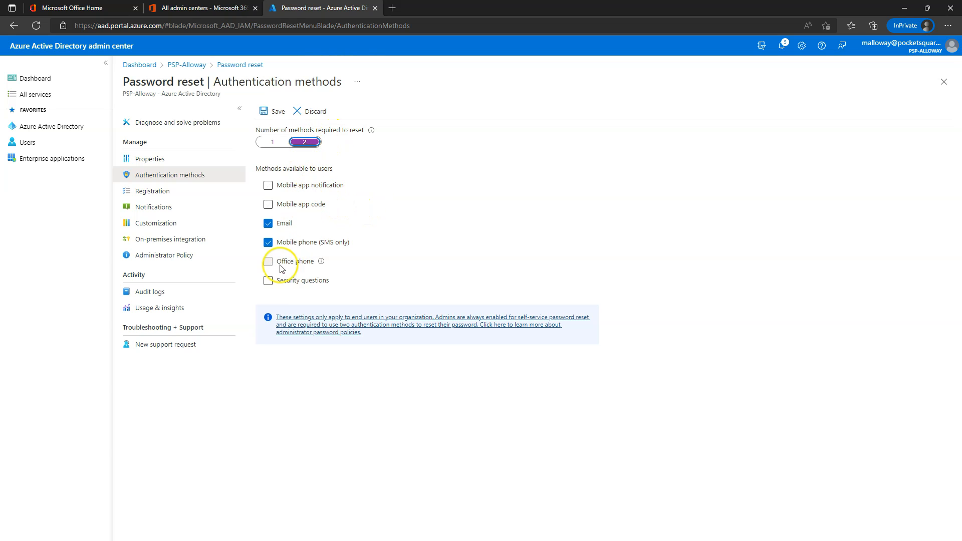
{"action": "left_click", "coordinate": [268, 280]}
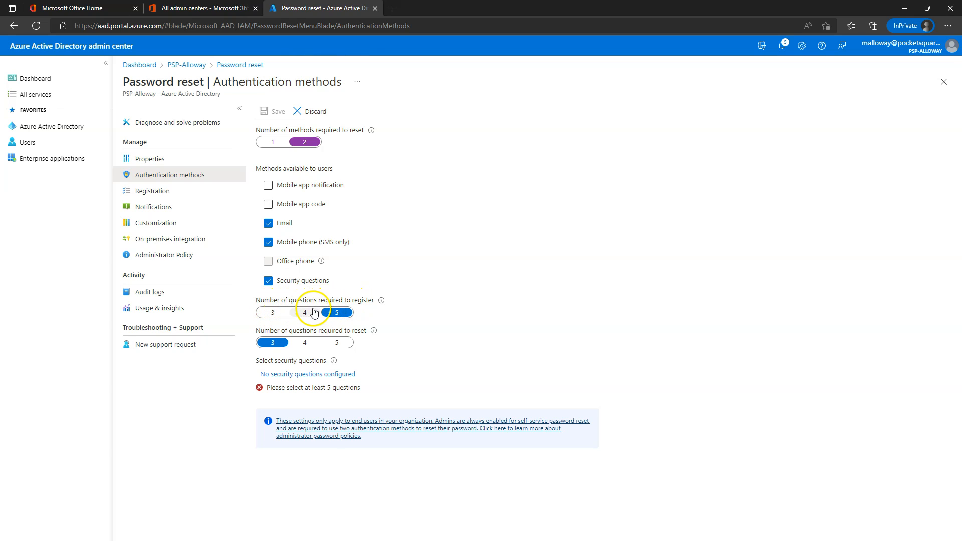
{"action": "left_click", "coordinate": [273, 312]}
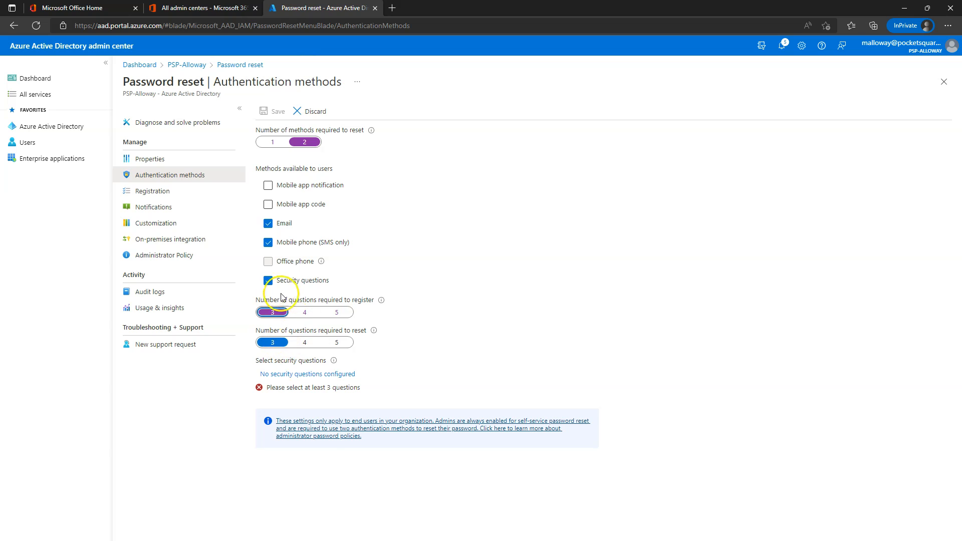
Step: Preview the predefined security questions, then return to Authentication methods keeping the unsaved edits
{"action": "left_click", "coordinate": [319, 374]}
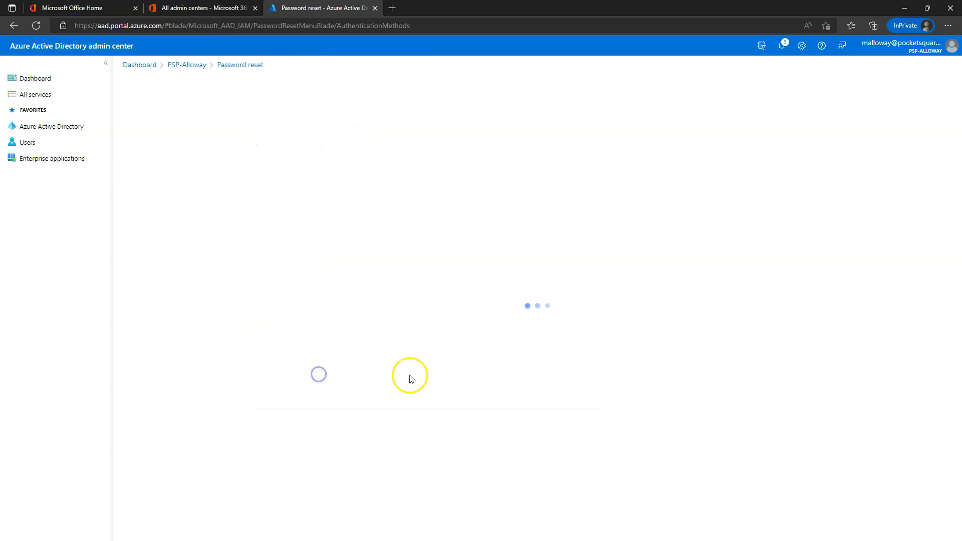
{"action": "left_click", "coordinate": [156, 113]}
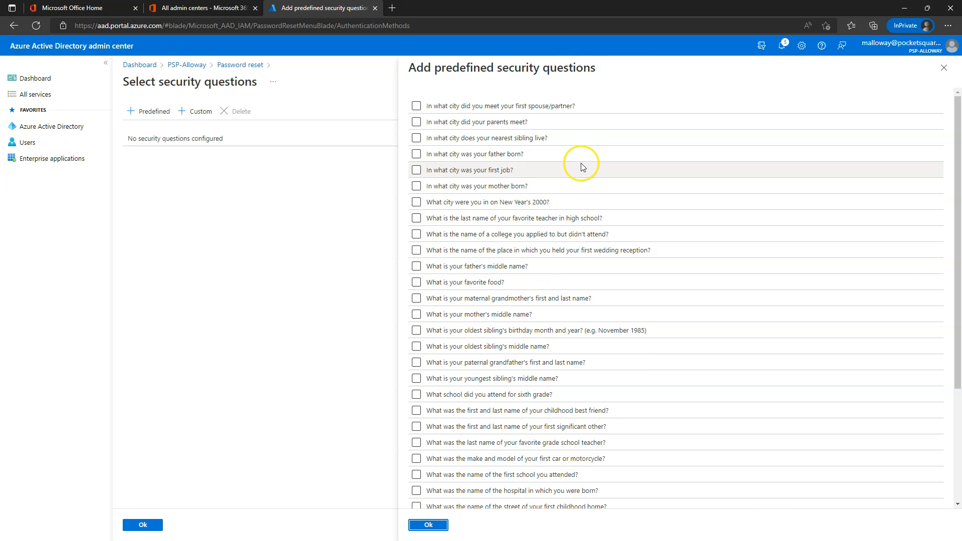
{"action": "left_click", "coordinate": [942, 68]}
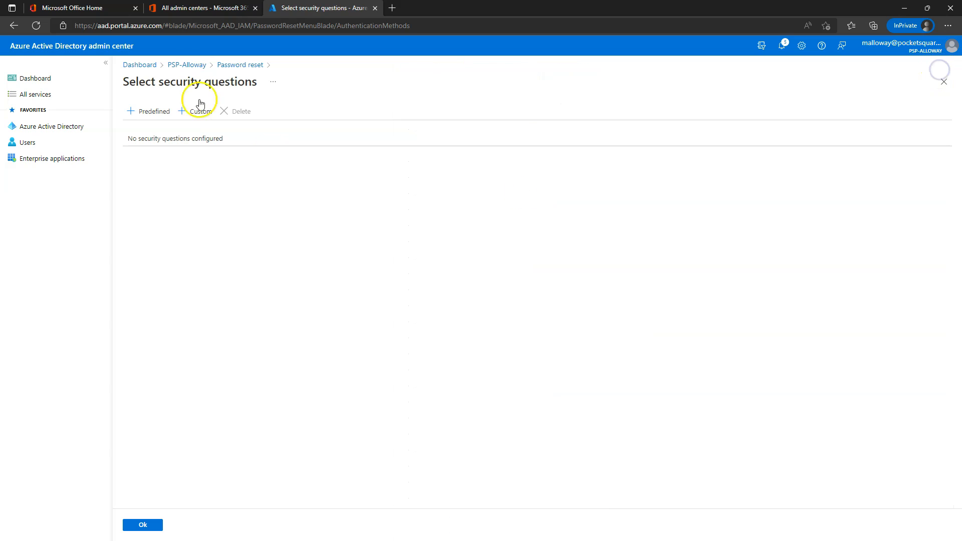
{"action": "left_click", "coordinate": [186, 65]}
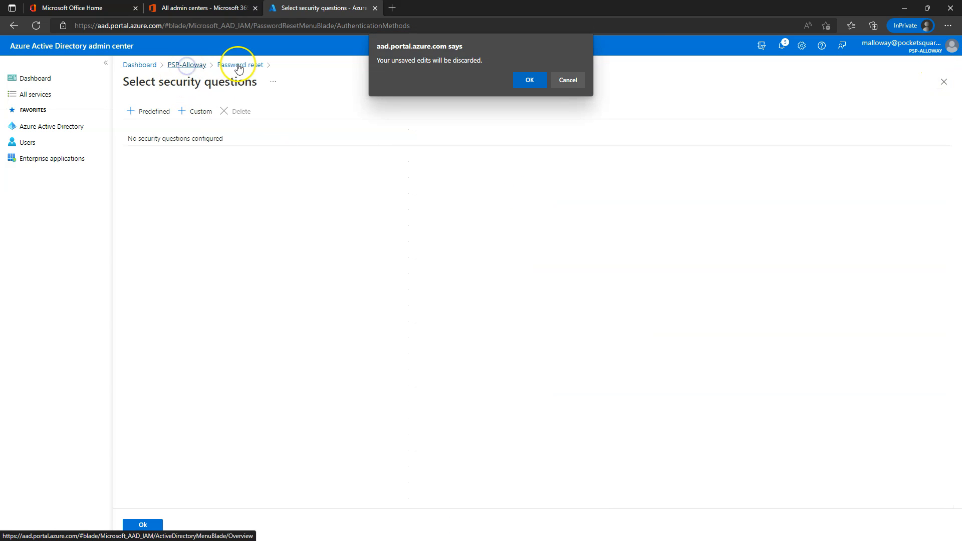
{"action": "left_click", "coordinate": [574, 80]}
{"action": "left_click", "coordinate": [239, 65]}
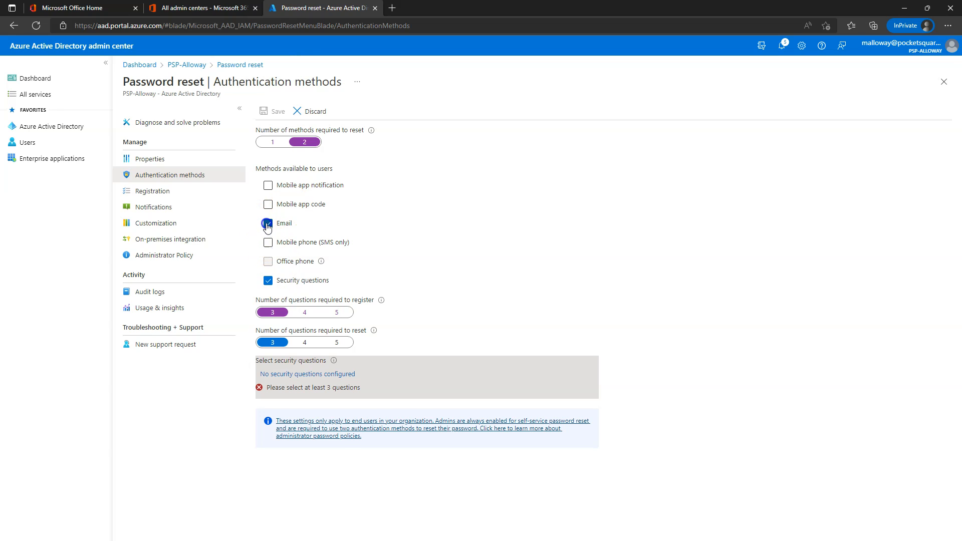
Step: Replace Email with Mobile app notification and Mobile phone (SMS only) as reset methods
{"action": "left_click", "coordinate": [267, 226]}
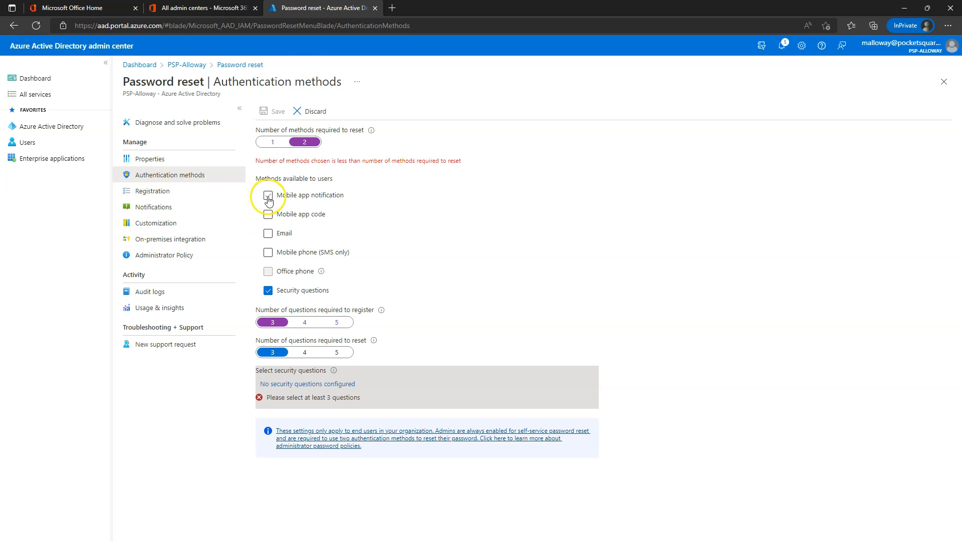
{"action": "left_click", "coordinate": [269, 199]}
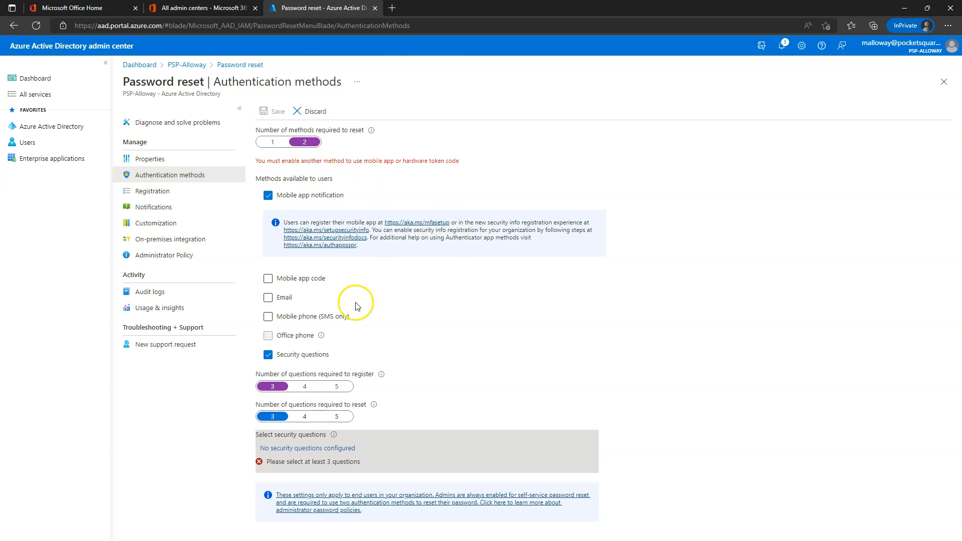
{"action": "left_click", "coordinate": [267, 316]}
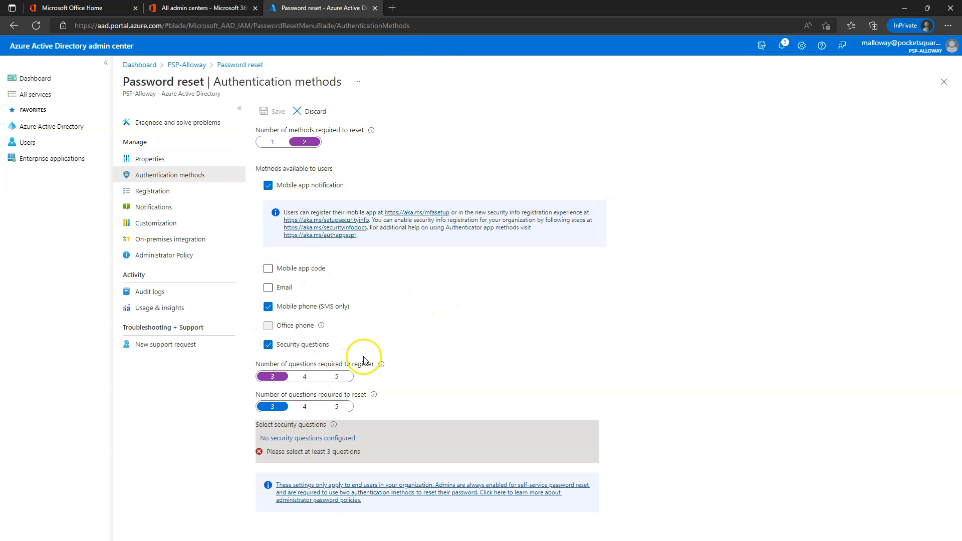
{"action": "left_click", "coordinate": [290, 439]}
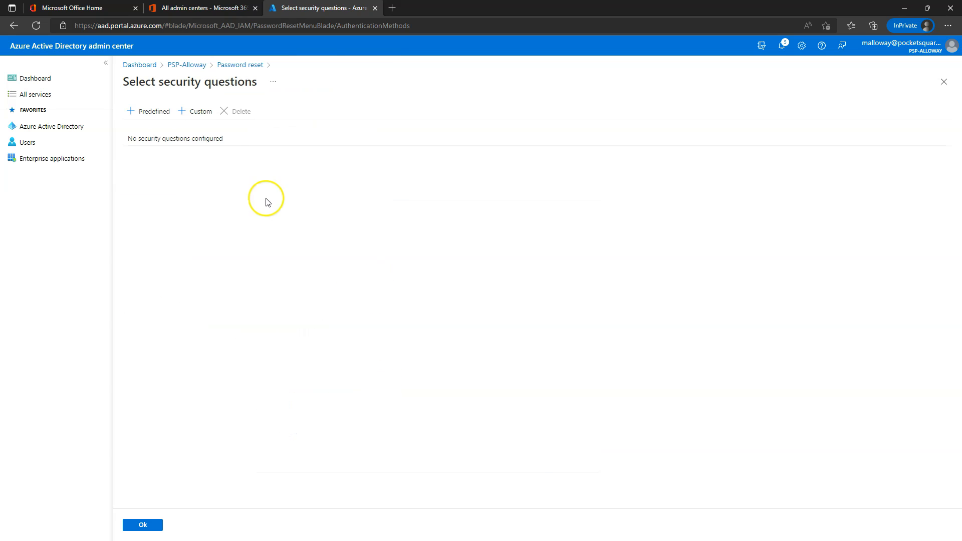
Step: Add predefined questions 'In what city was your first job?' and 'What is your favorite food?'
{"action": "left_click", "coordinate": [154, 111]}
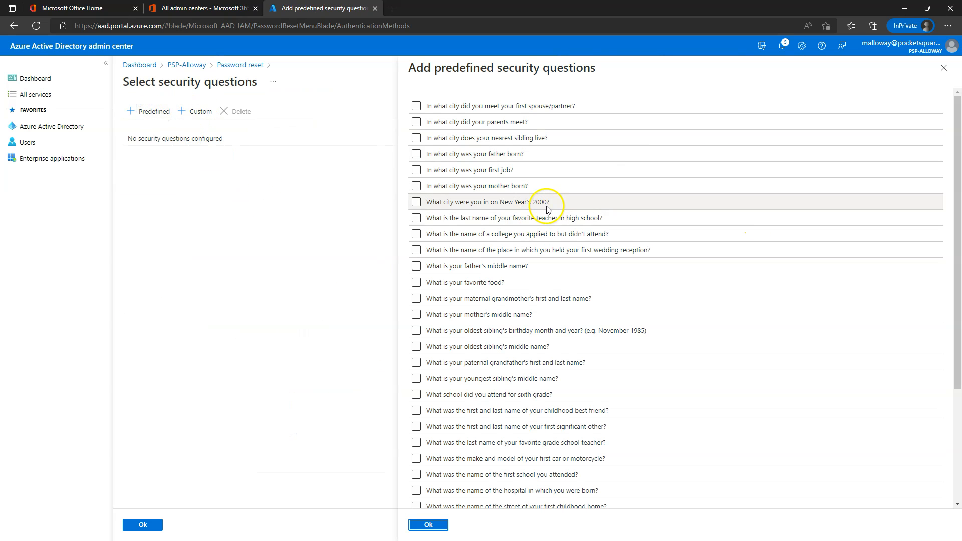
{"action": "left_click", "coordinate": [416, 170]}
{"action": "left_click", "coordinate": [427, 523]}
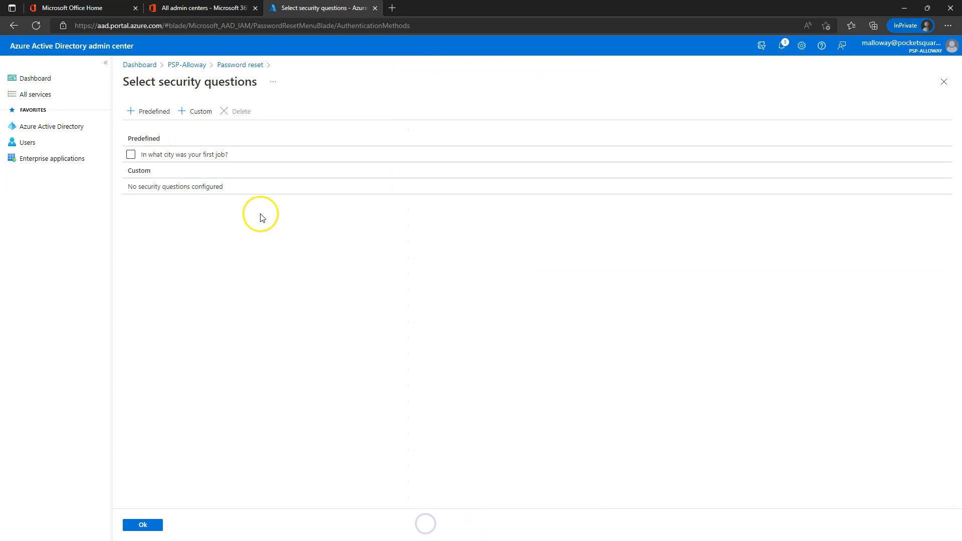
{"action": "left_click", "coordinate": [150, 115]}
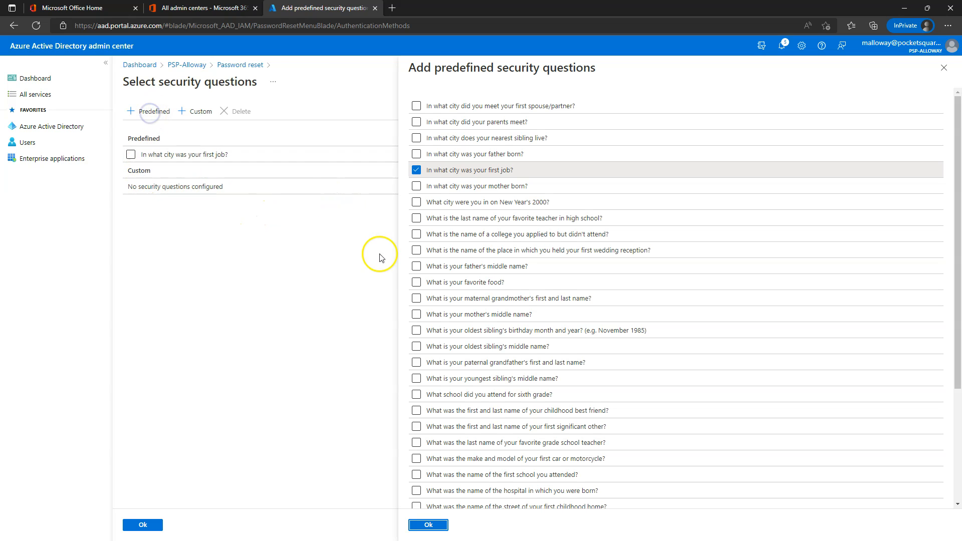
{"action": "left_click", "coordinate": [416, 298]}
{"action": "left_click", "coordinate": [416, 282]}
{"action": "left_click", "coordinate": [416, 298]}
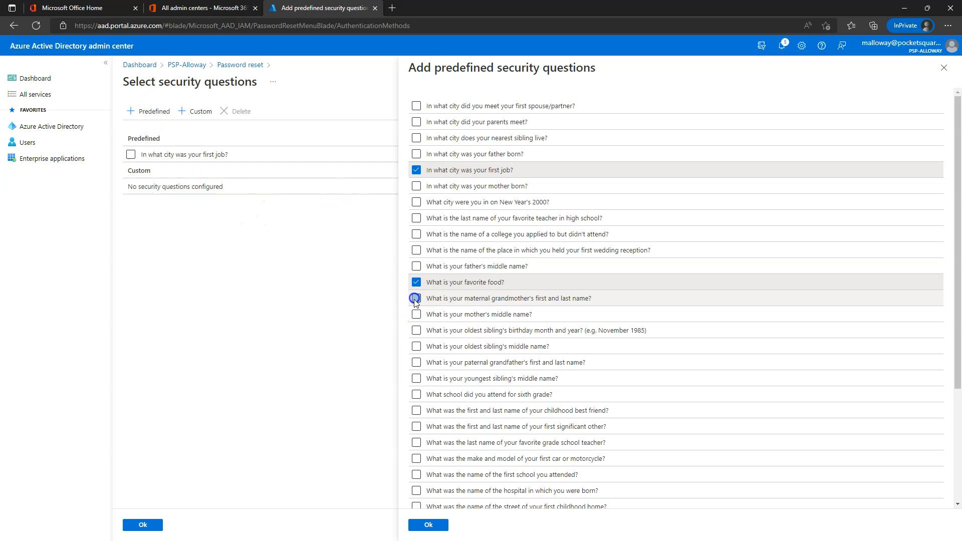
{"action": "left_click", "coordinate": [427, 524]}
Step: Add the custom question 'What is 2+2?' and confirm the question list
{"action": "left_click", "coordinate": [196, 111]}
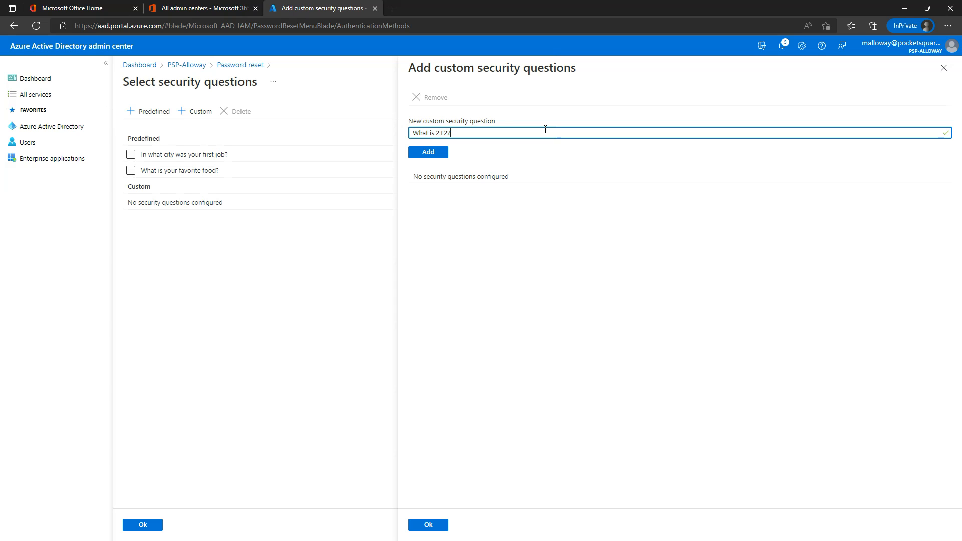
{"action": "left_click", "coordinate": [409, 156]}
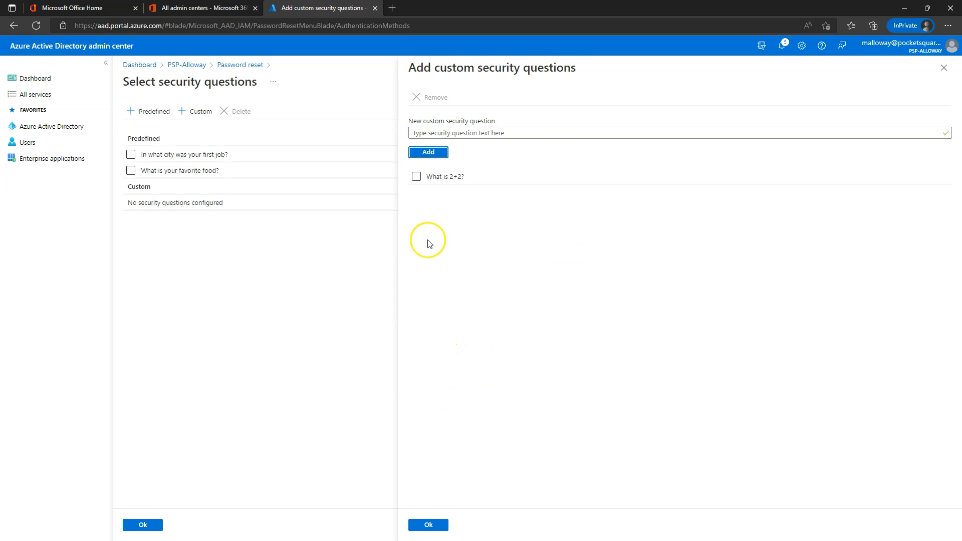
{"action": "left_click", "coordinate": [429, 524]}
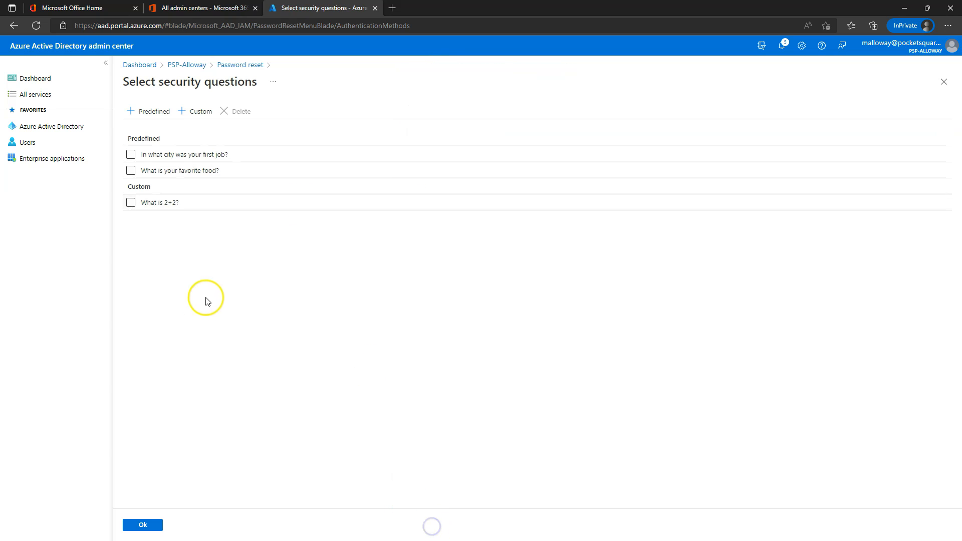
Step: Confirm the chosen questions, save the authentication methods policy, and view Registration settings
{"action": "left_click", "coordinate": [145, 524]}
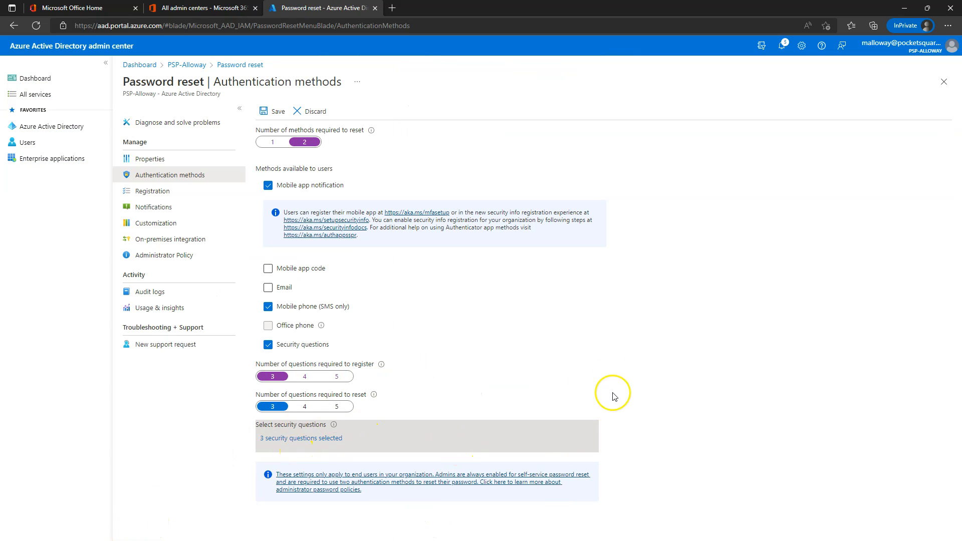
{"action": "left_click", "coordinate": [265, 108]}
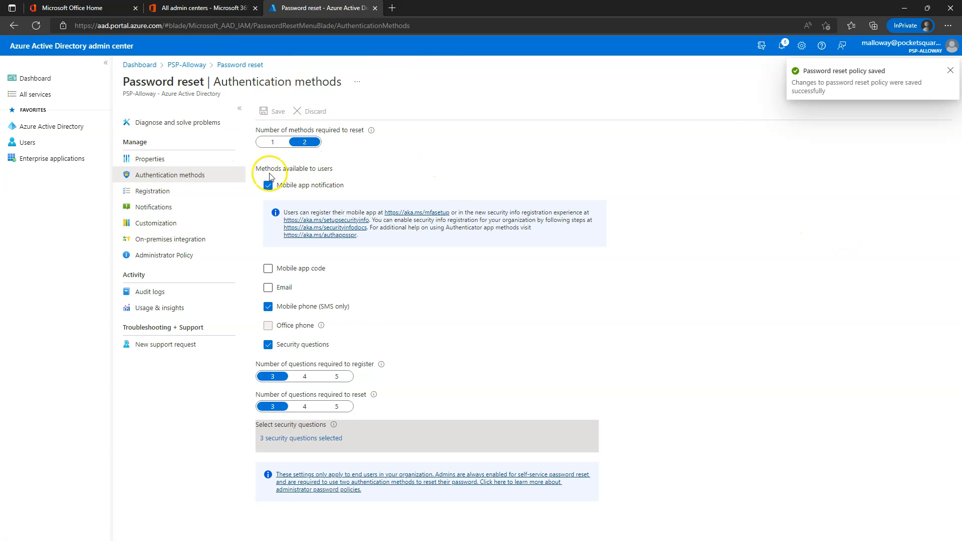
{"action": "left_click", "coordinate": [158, 196]}
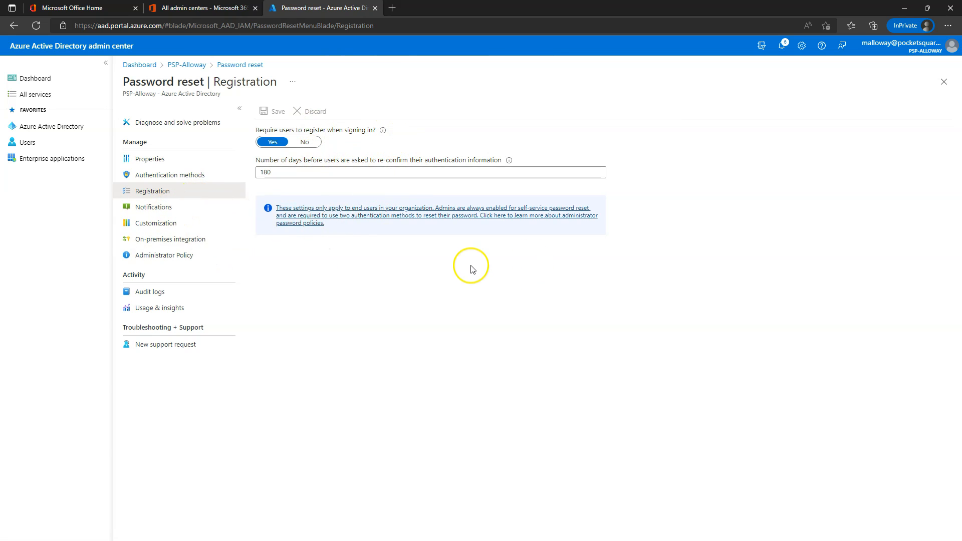
Step: Review the Notifications settings, then view the helpdesk link Customization settings
{"action": "left_click", "coordinate": [155, 206]}
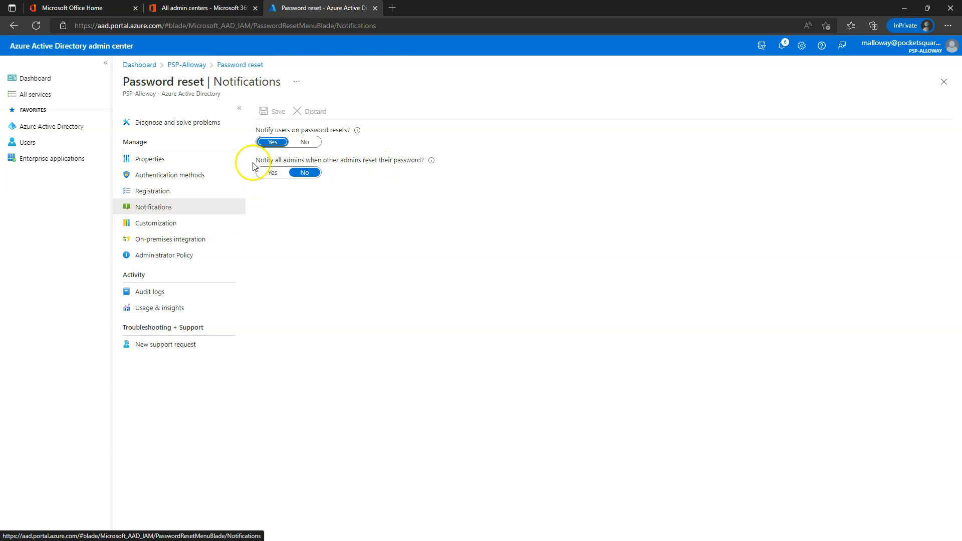
{"action": "left_click", "coordinate": [150, 223]}
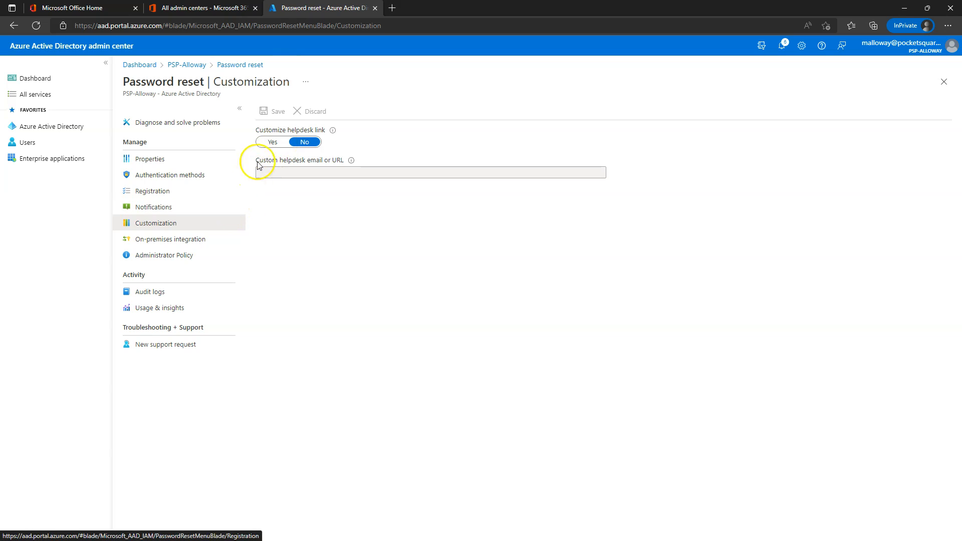
Step: Review On-premises integration and Administrator Policy, then view the Enable password writeback audit entry
{"action": "left_click", "coordinate": [157, 239]}
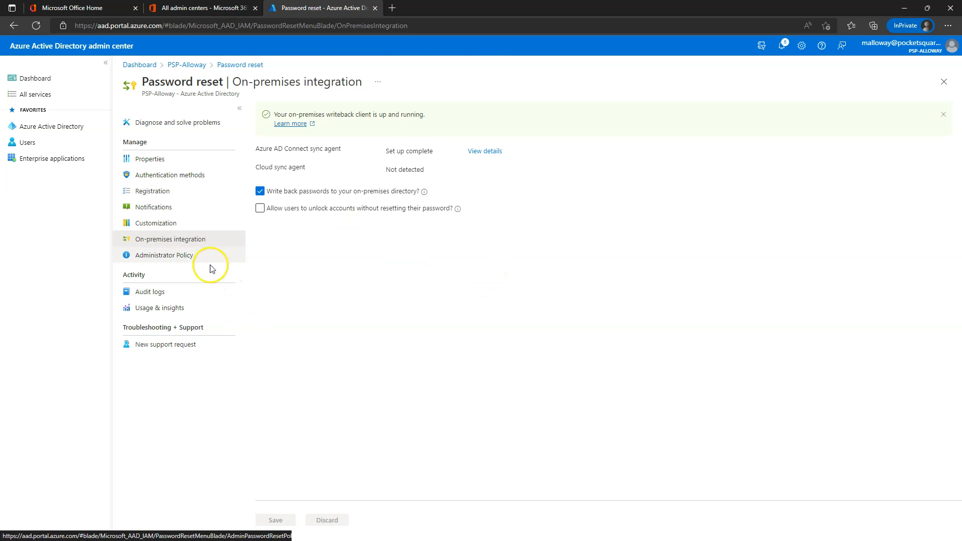
{"action": "left_click", "coordinate": [166, 255]}
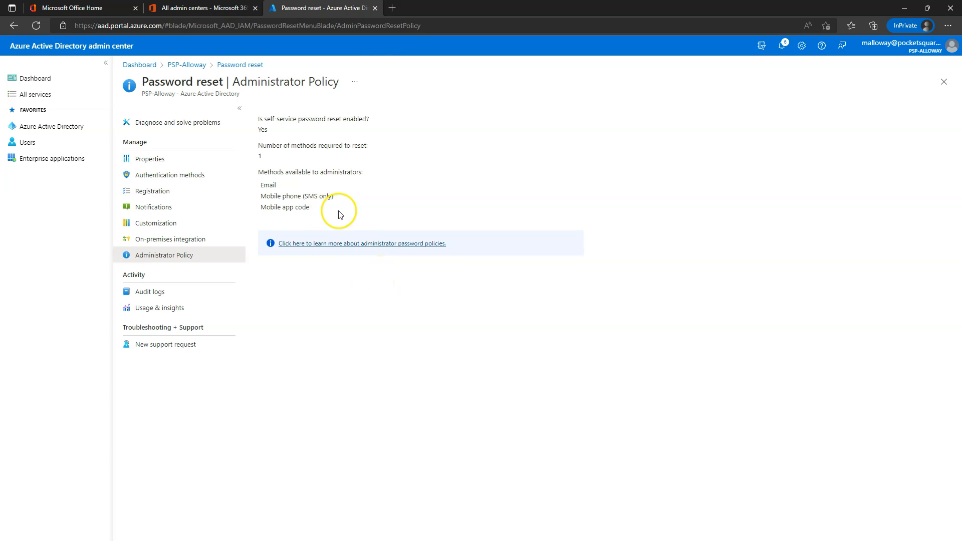
{"action": "left_click", "coordinate": [152, 293]}
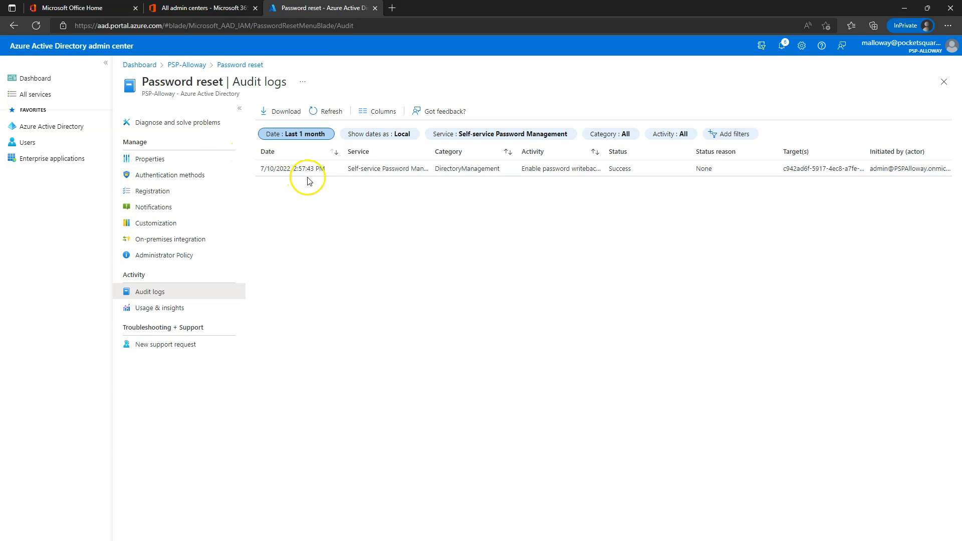
Step: Show the password reset Properties with self-service reset enabled for M365-License, then bring up the incognito window
{"action": "left_click", "coordinate": [140, 158]}
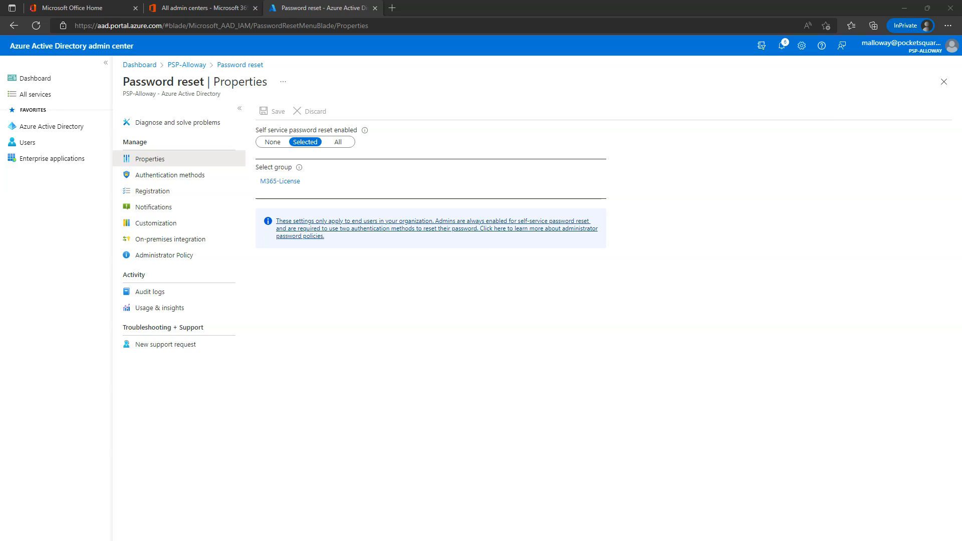
{"action": "left_click_drag", "start_coordinate": [0, 151], "coordinate": [436, 114]}
Step: In the maximized incognito window, go to login.microsoftonline.com and submit the test user's sign-in email
{"action": "double_click", "coordinate": [436, 114]}
{"action": "type", "text": "login.microsoftonline.com"}
{"action": "key", "text": "Return"}
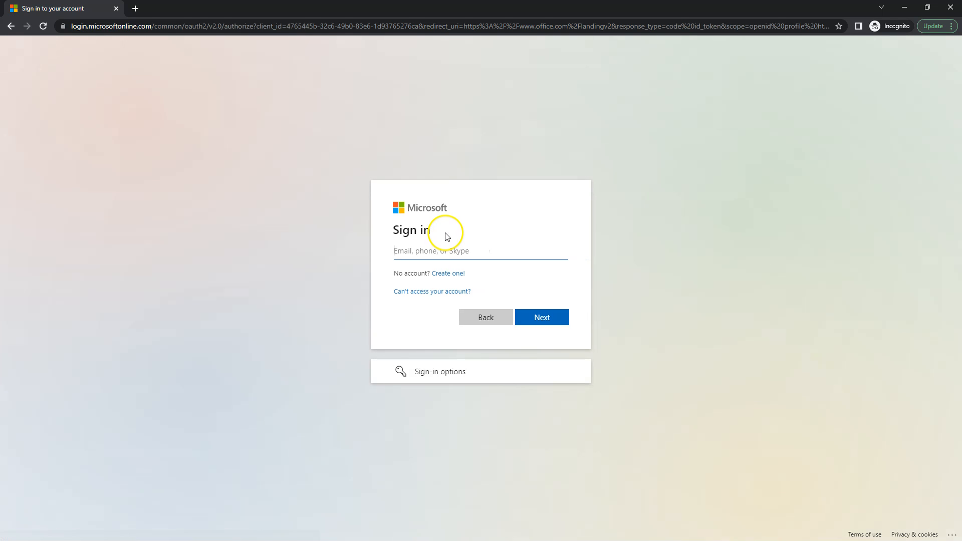
{"action": "left_click", "coordinate": [431, 242]}
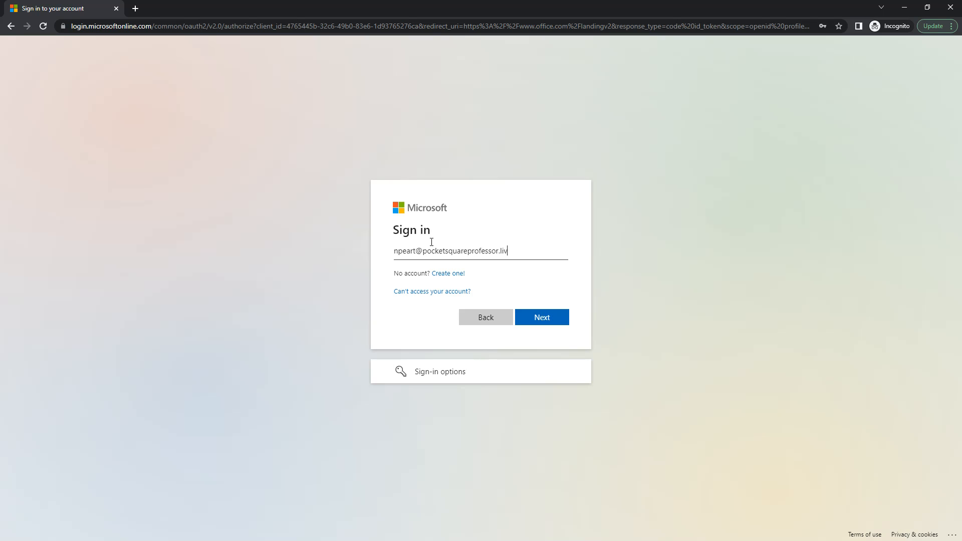
{"action": "left_click", "coordinate": [541, 318]}
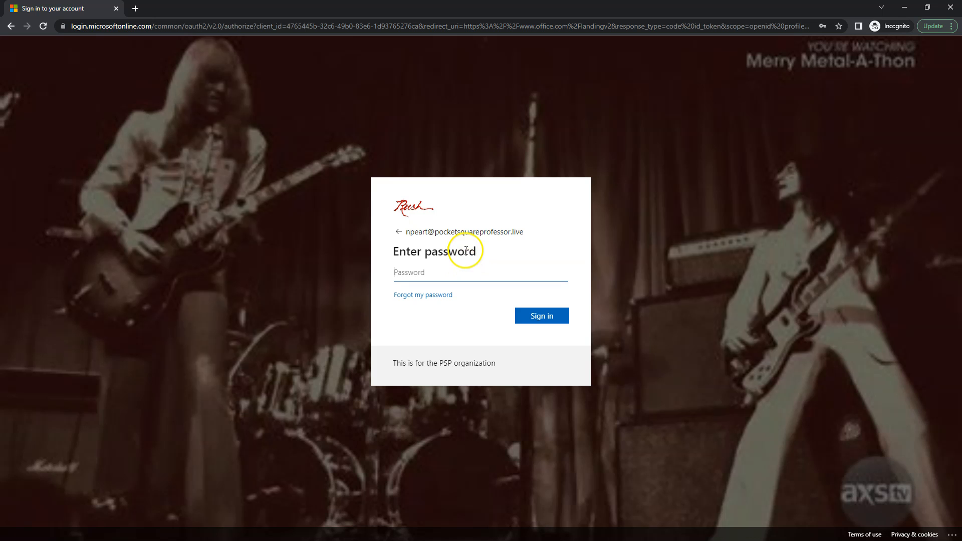
Step: Enter the test user's password and sign in
{"action": "left_click", "coordinate": [409, 269]}
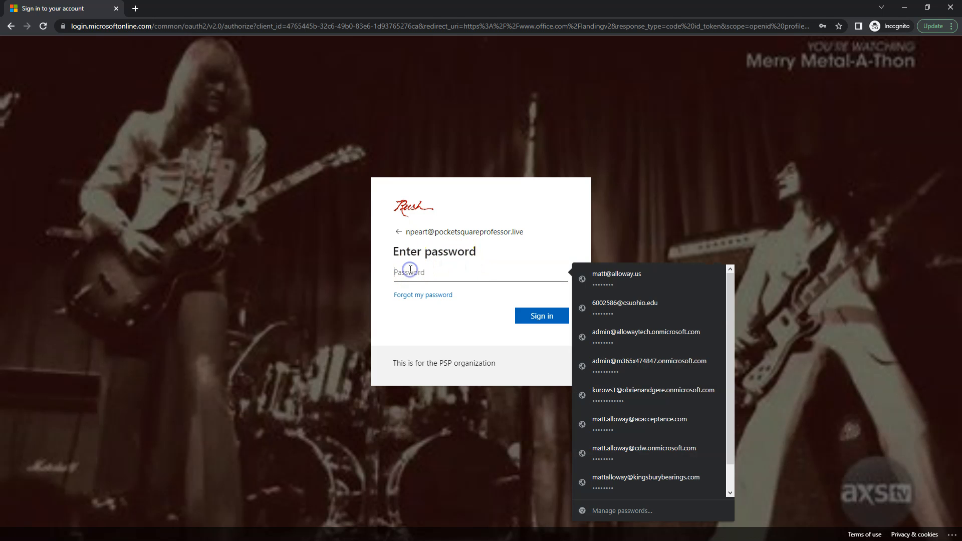
{"action": "left_click", "coordinate": [834, 215]}
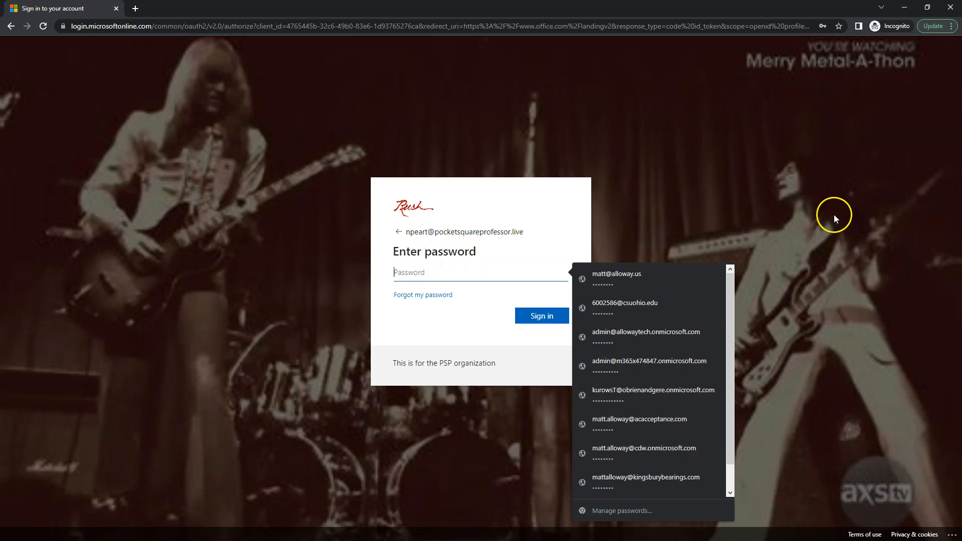
{"action": "left_click", "coordinate": [416, 271]}
{"action": "type", "text": "••••"}
{"action": "key", "text": "Return"}
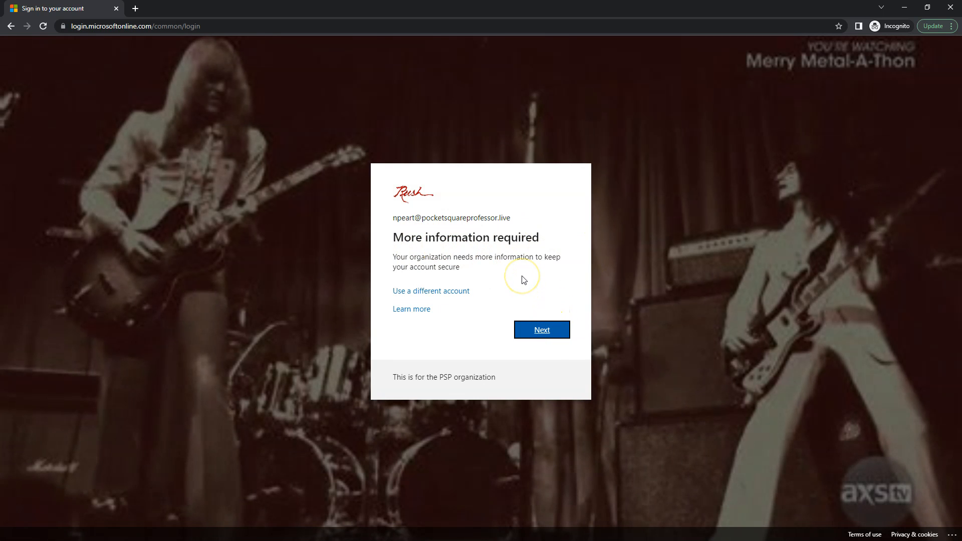
Step: Continue past More information required and the Authenticator app setup pages to the QR code step
{"action": "left_click", "coordinate": [549, 333]}
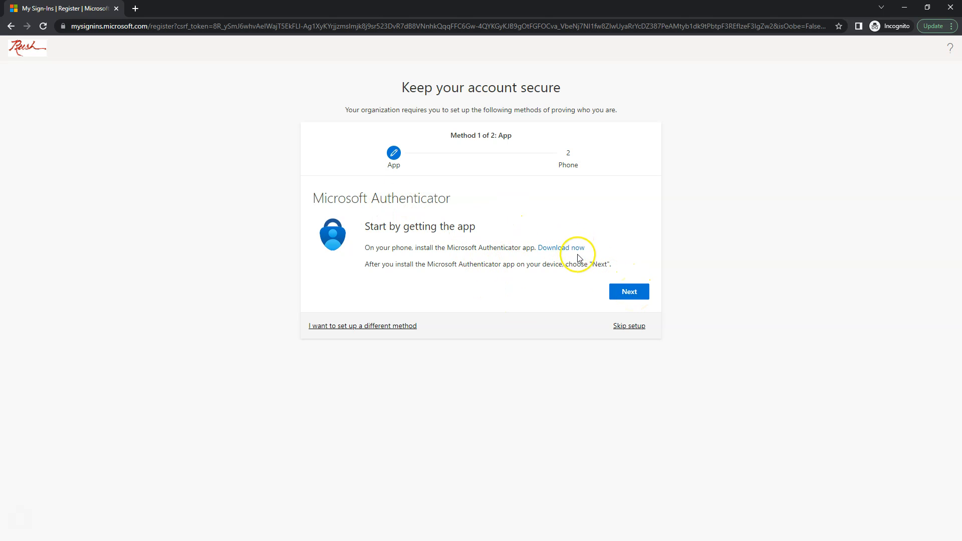
{"action": "left_click", "coordinate": [633, 295]}
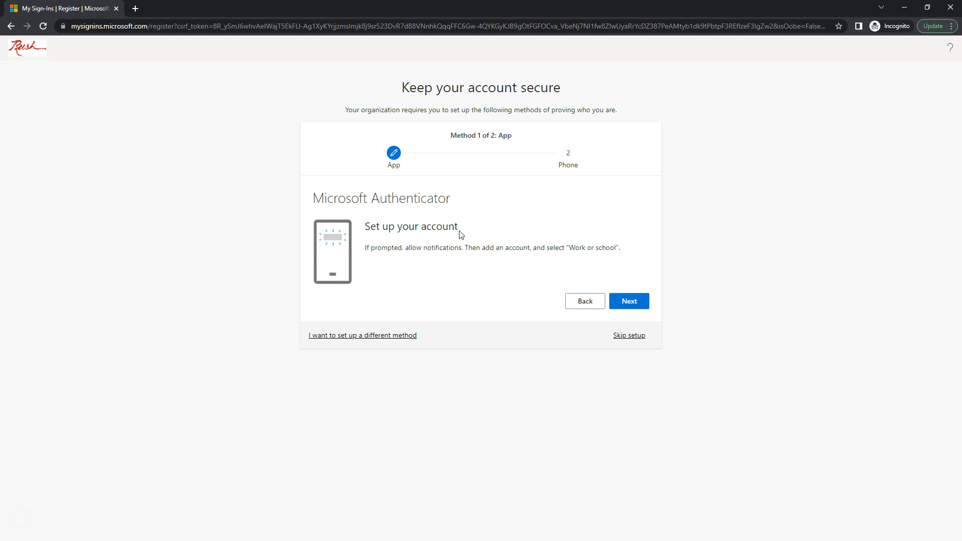
{"action": "left_click", "coordinate": [585, 302]}
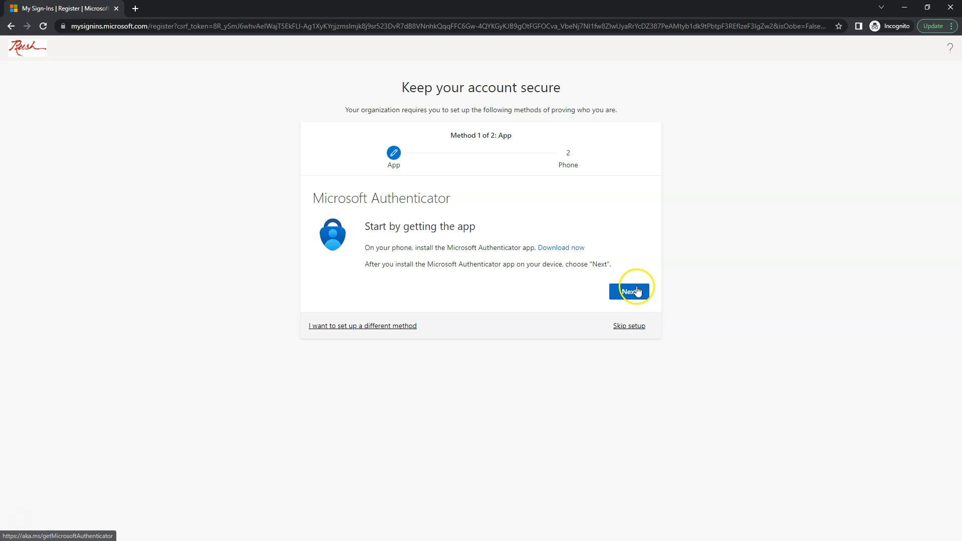
{"action": "left_click", "coordinate": [636, 292]}
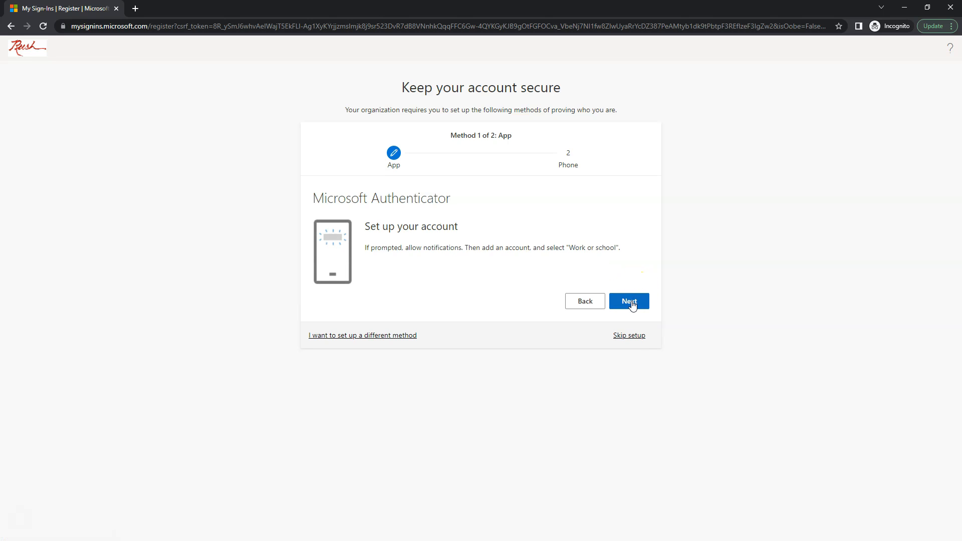
{"action": "left_click", "coordinate": [631, 302]}
{"action": "left_click", "coordinate": [480, 248]}
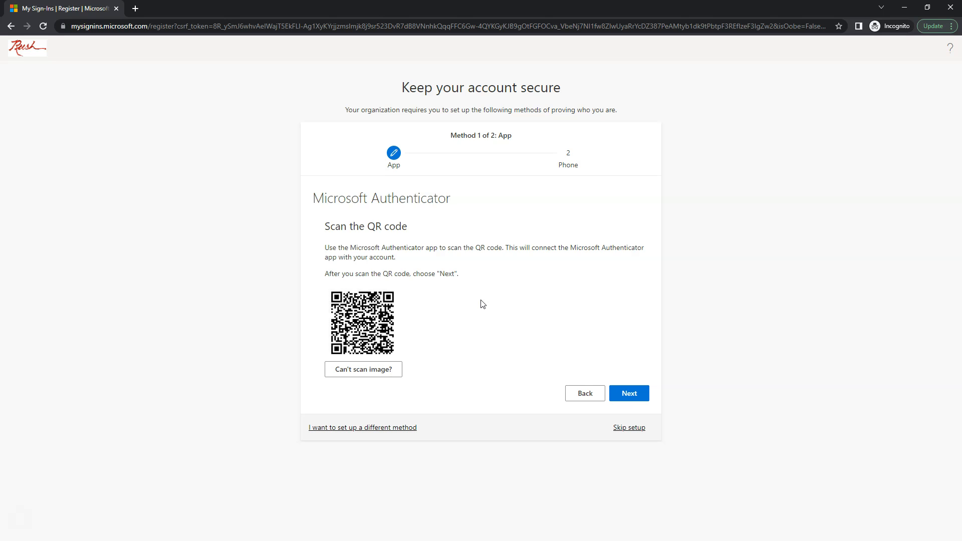
Step: Confirm the Authenticator QR code step, then maximize the incognito window showing the Microsoft 365 welcome
{"action": "left_click", "coordinate": [635, 394]}
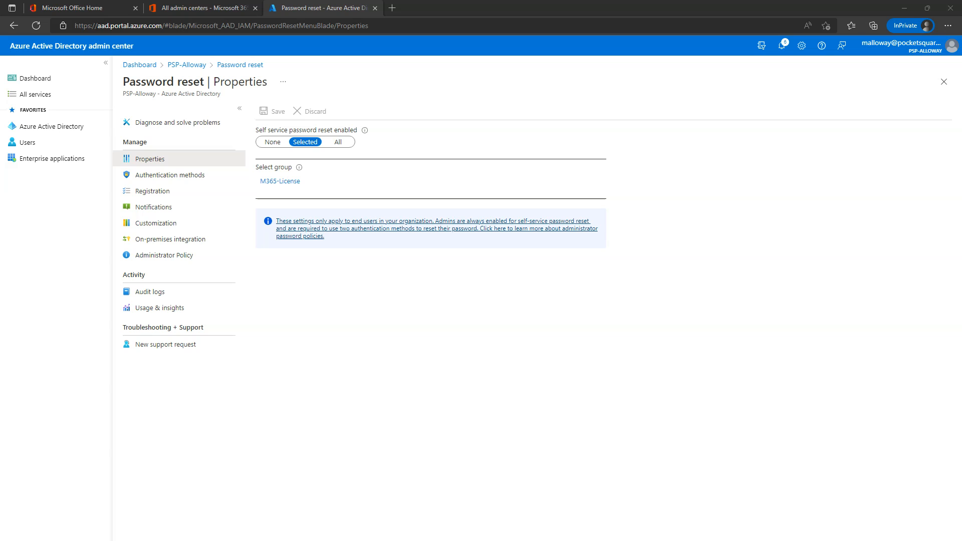
{"action": "left_click_drag", "start_coordinate": [0, 206], "coordinate": [390, 186]}
{"action": "double_click", "coordinate": [552, 189]}
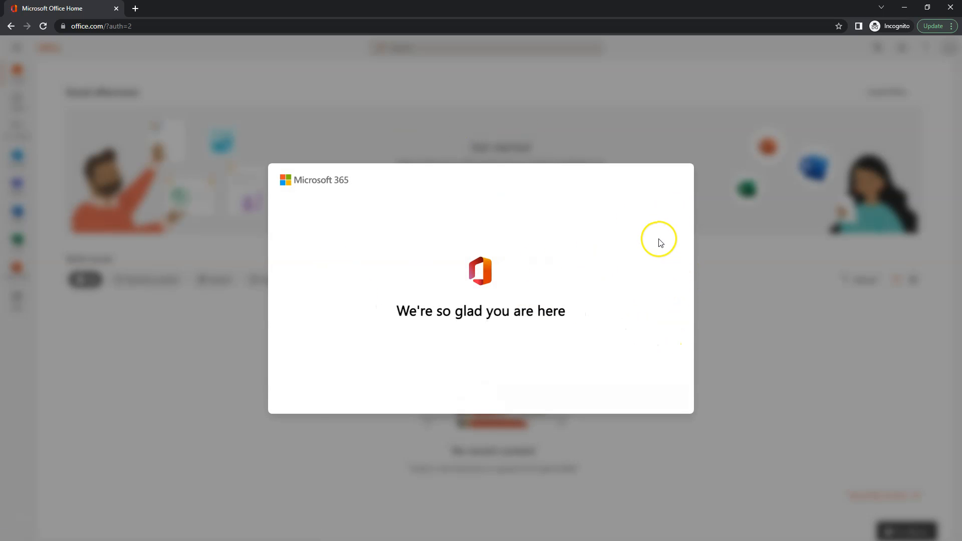
Step: Close the Microsoft 365 welcome tour and dismiss the more-apps tip
{"action": "left_click", "coordinate": [716, 291]}
{"action": "left_click", "coordinate": [716, 290]}
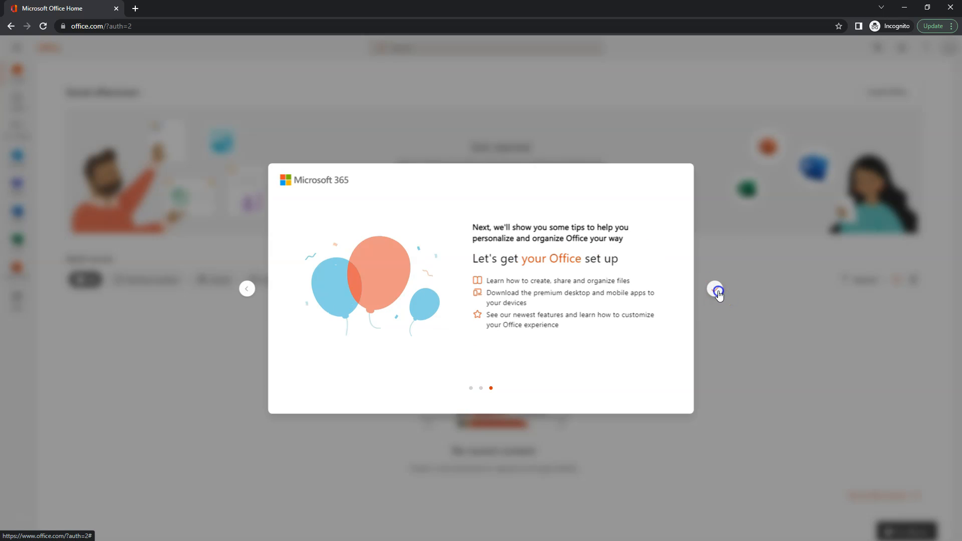
{"action": "left_click", "coordinate": [717, 291]}
{"action": "left_click", "coordinate": [150, 150]}
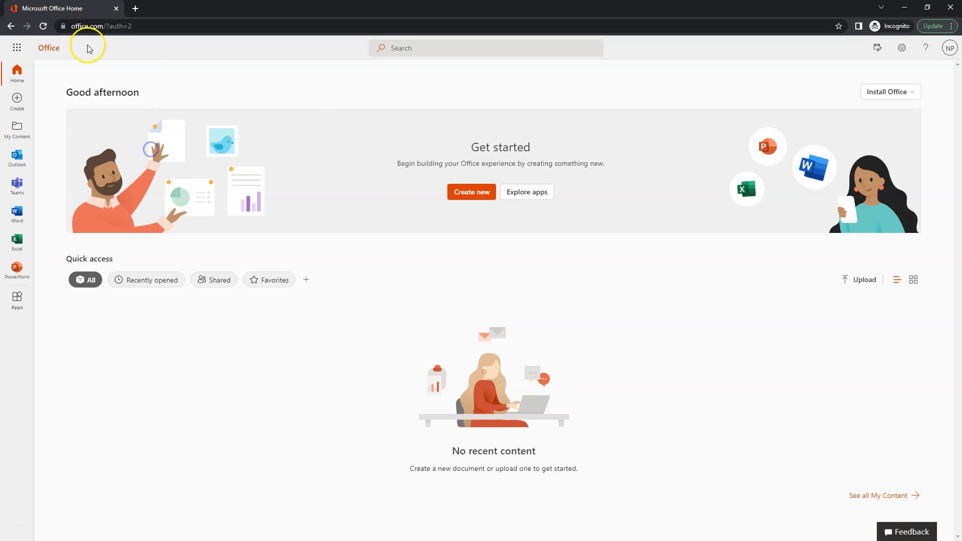
Step: Sign the test user out and return to login.microsoftonline.com
{"action": "left_click", "coordinate": [950, 51]}
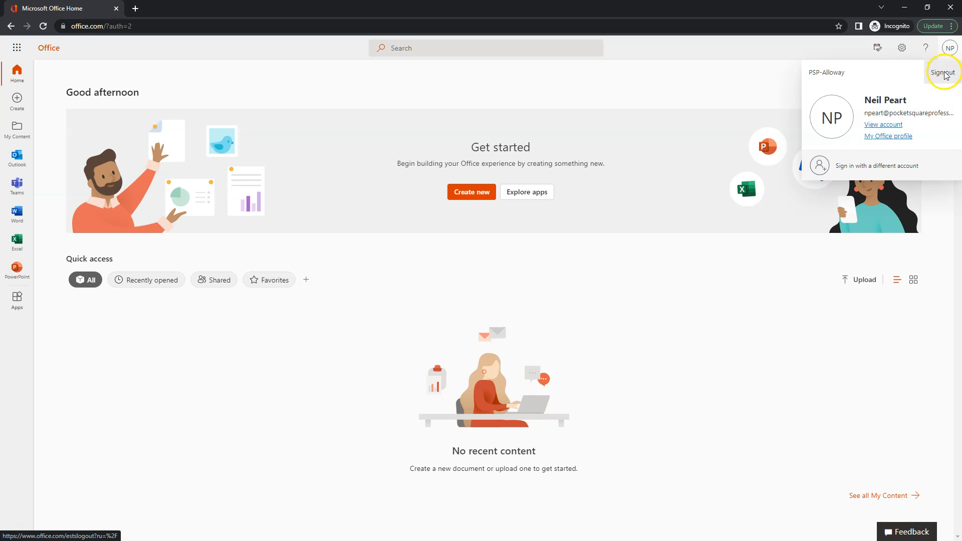
{"action": "left_click", "coordinate": [944, 73]}
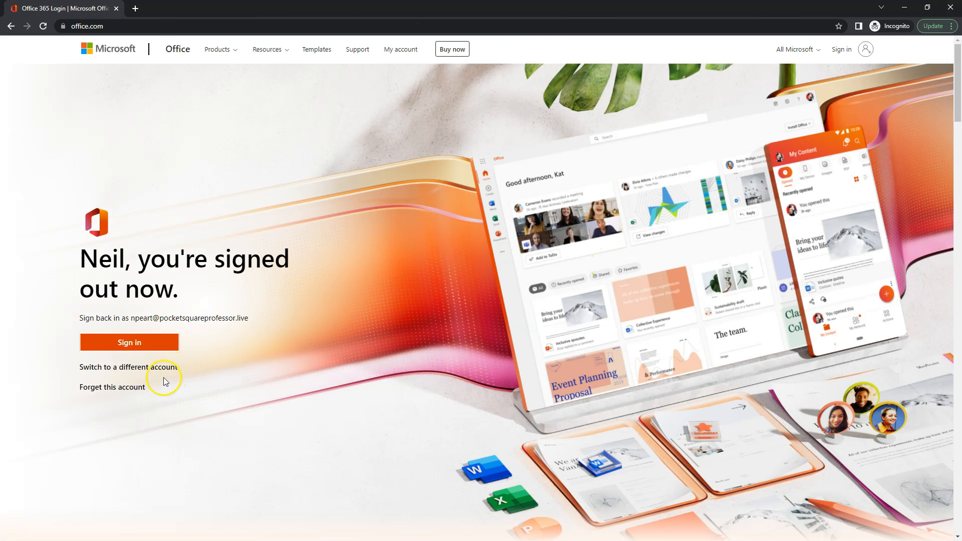
{"action": "left_click_drag", "start_coordinate": [243, 320], "coordinate": [131, 320]}
{"action": "key", "text": "ctrl+c"}
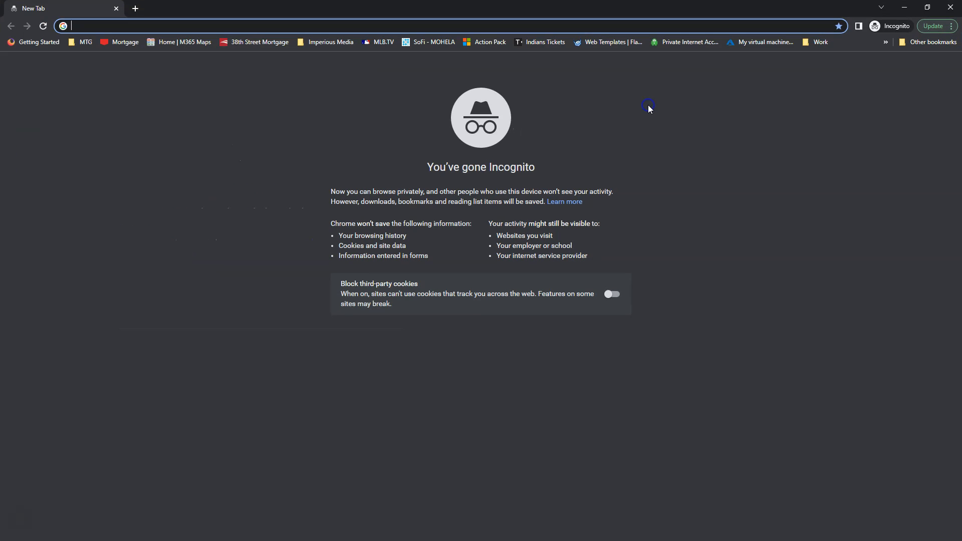
{"action": "type", "text": "login"}
{"action": "key", "text": "Return"}
Step: Submit the test user's email on the sign-in page and choose 'Forgot my password'
{"action": "left_click", "coordinate": [364, 300]}
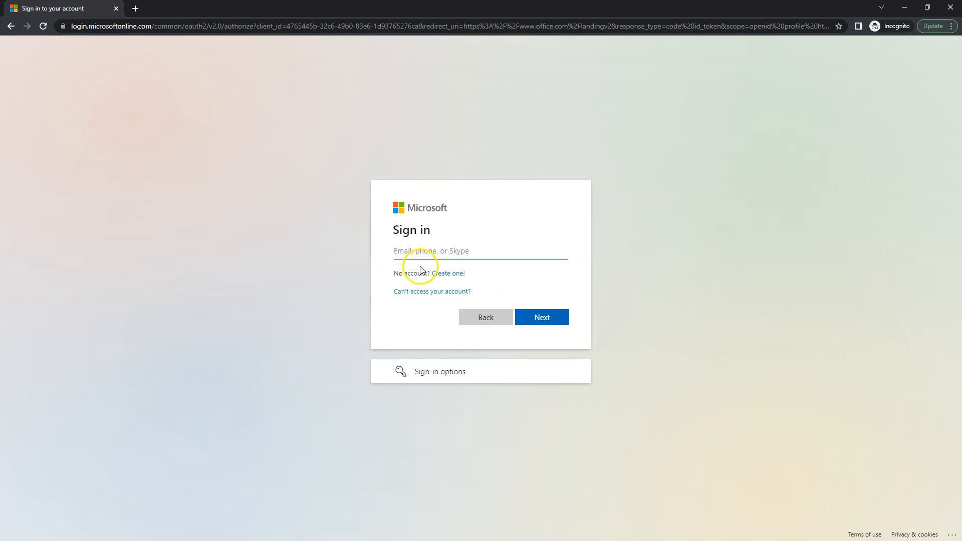
{"action": "key", "text": "ctrl+v"}
{"action": "left_click", "coordinate": [549, 320]}
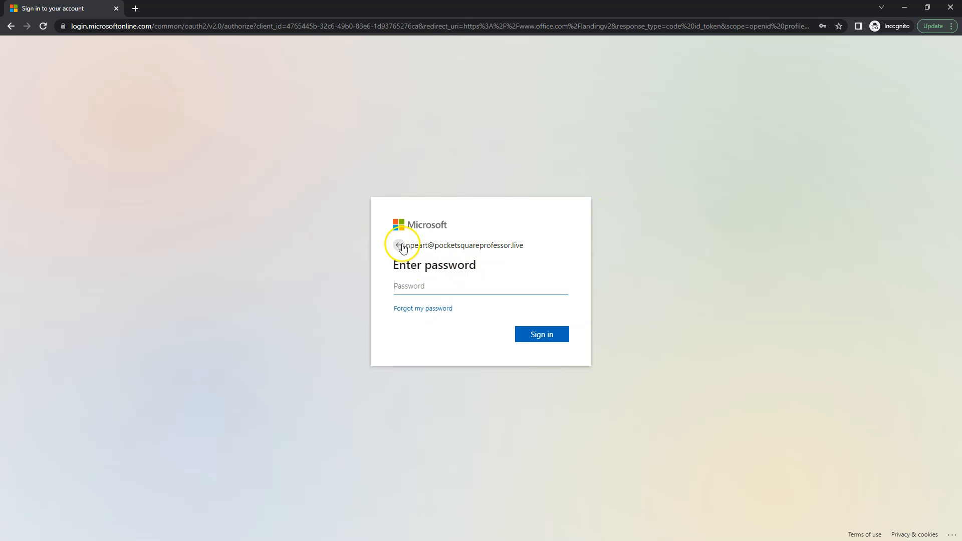
{"action": "left_click", "coordinate": [413, 310]}
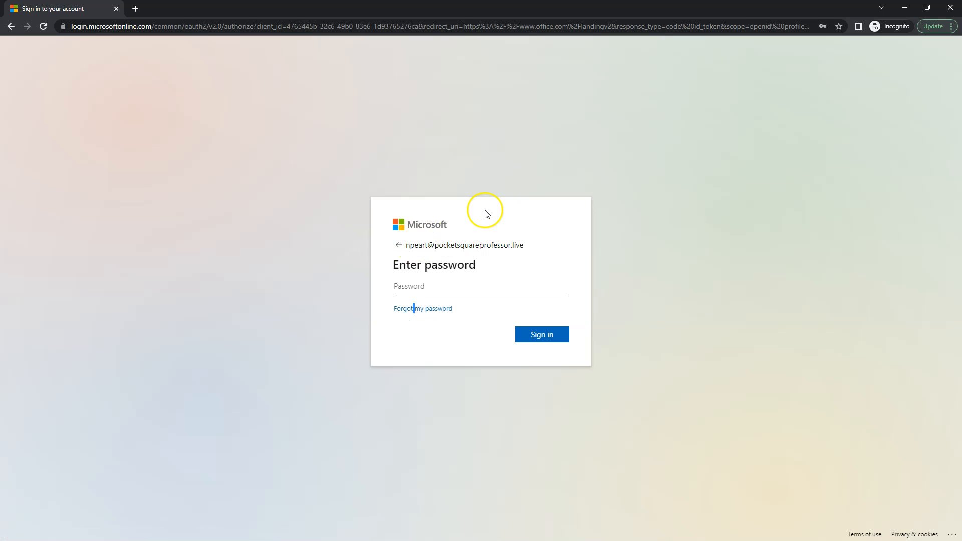
{"action": "left_click", "coordinate": [433, 310]}
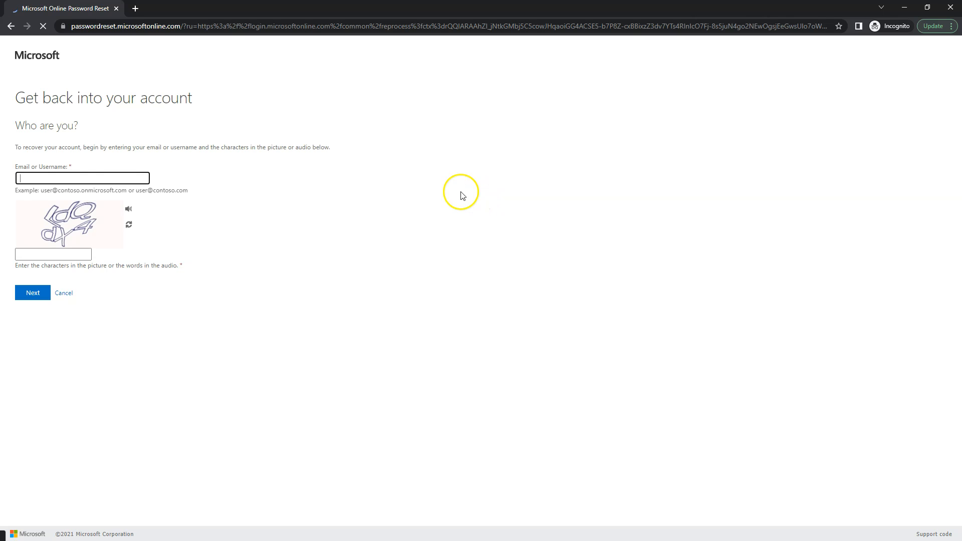
Step: Fill in the test user's email and the captcha characters on 'Who are you?' and submit
{"action": "left_click", "coordinate": [79, 175]}
{"action": "key", "text": "ctrl+v"}
{"action": "left_click", "coordinate": [69, 258]}
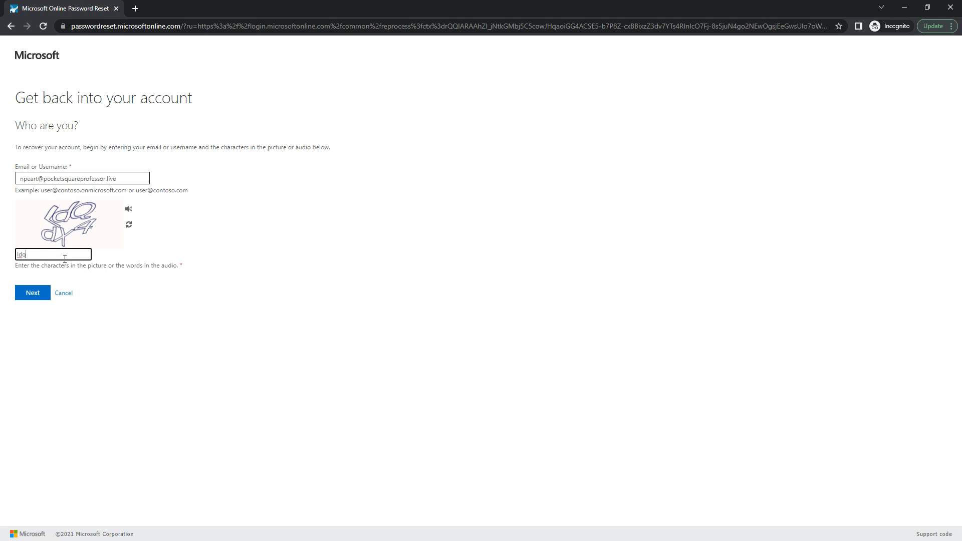
{"action": "left_click", "coordinate": [29, 293]}
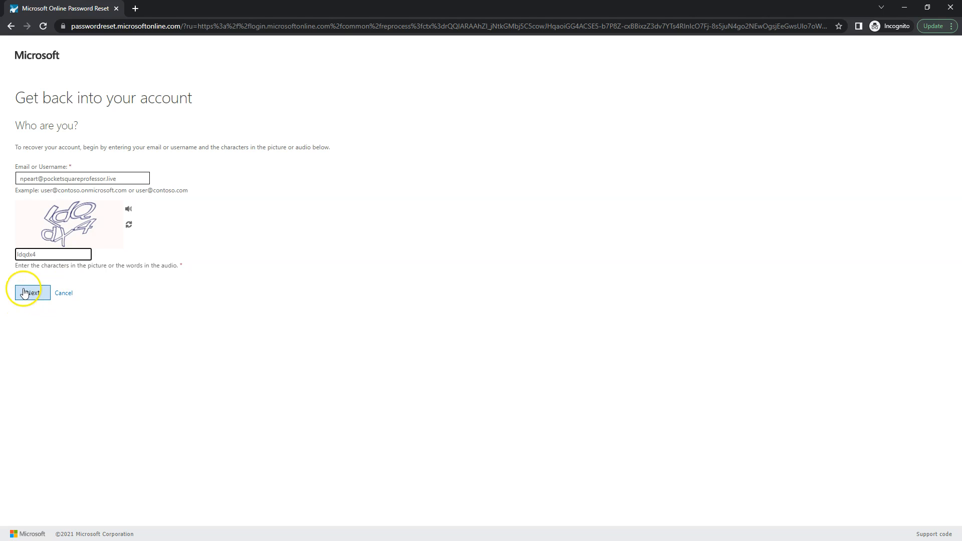
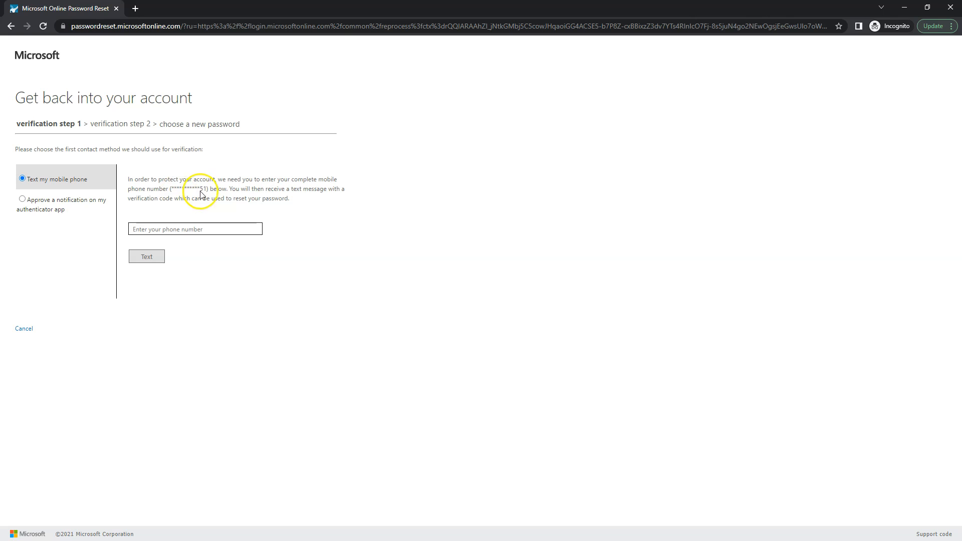
Step: Switch verification from phone text to authenticator app approval and send the notification
{"action": "left_click", "coordinate": [197, 227]}
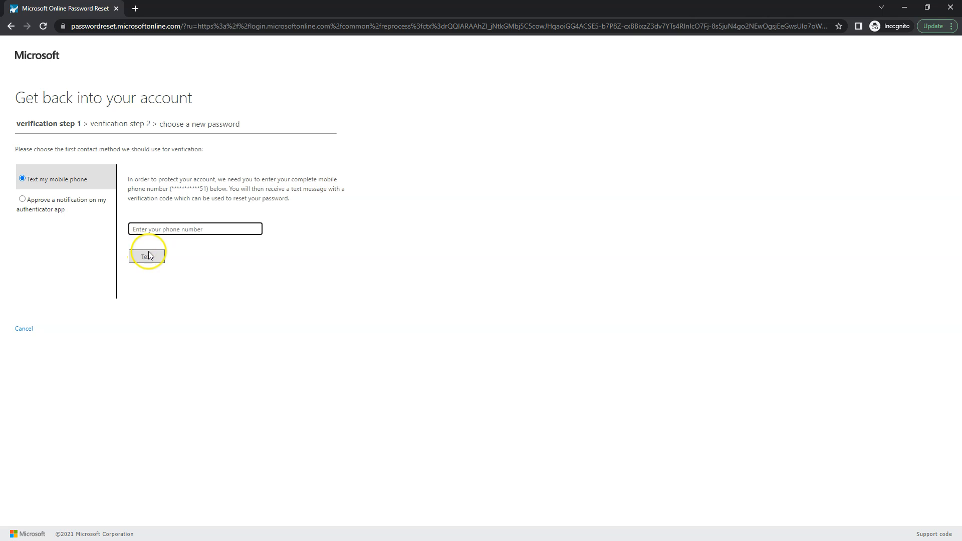
{"action": "left_click", "coordinate": [46, 205]}
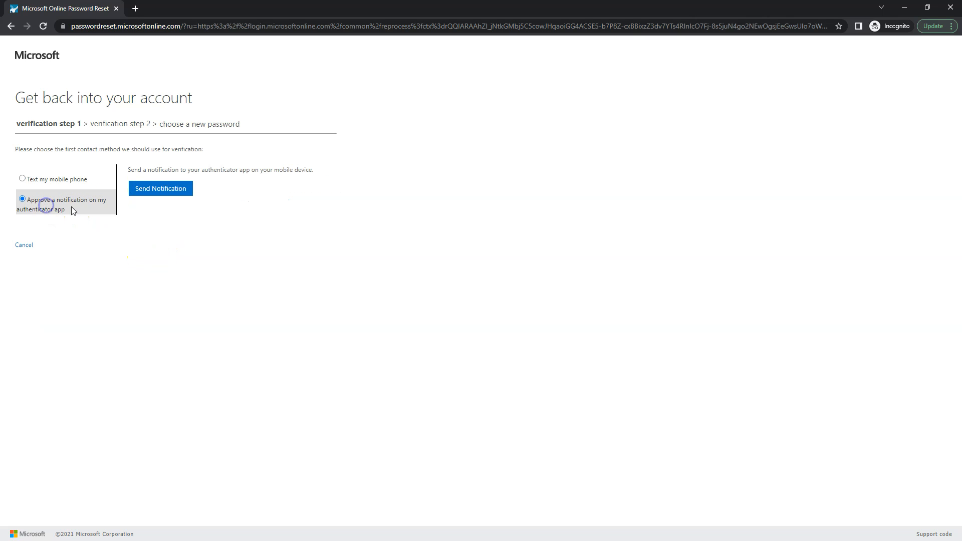
{"action": "left_click", "coordinate": [161, 189]}
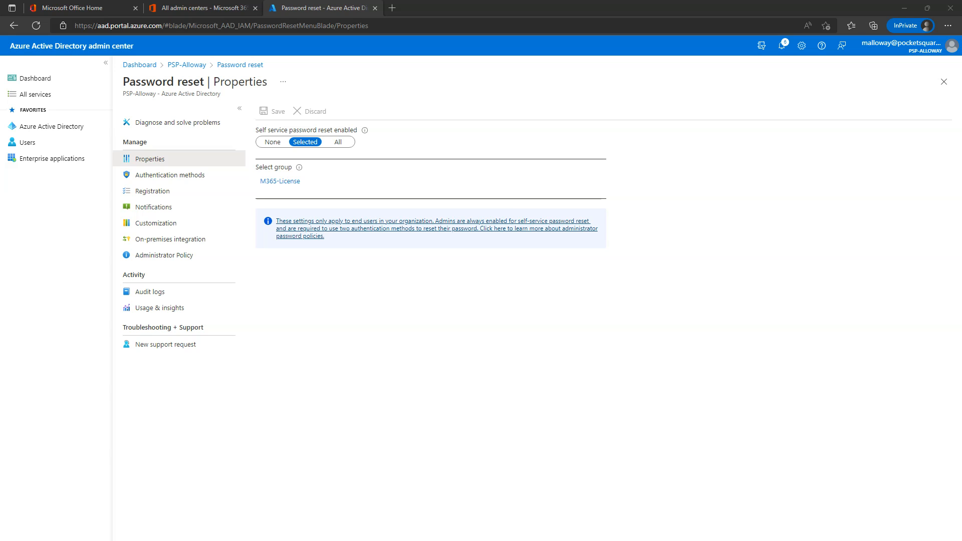
Step: Maximize the reset window, enter the new password in both fields, and finish
{"action": "left_click_drag", "start_coordinate": [0, 137], "coordinate": [577, 137]}
{"action": "double_click", "coordinate": [633, 137]}
{"action": "left_click", "coordinate": [60, 162]}
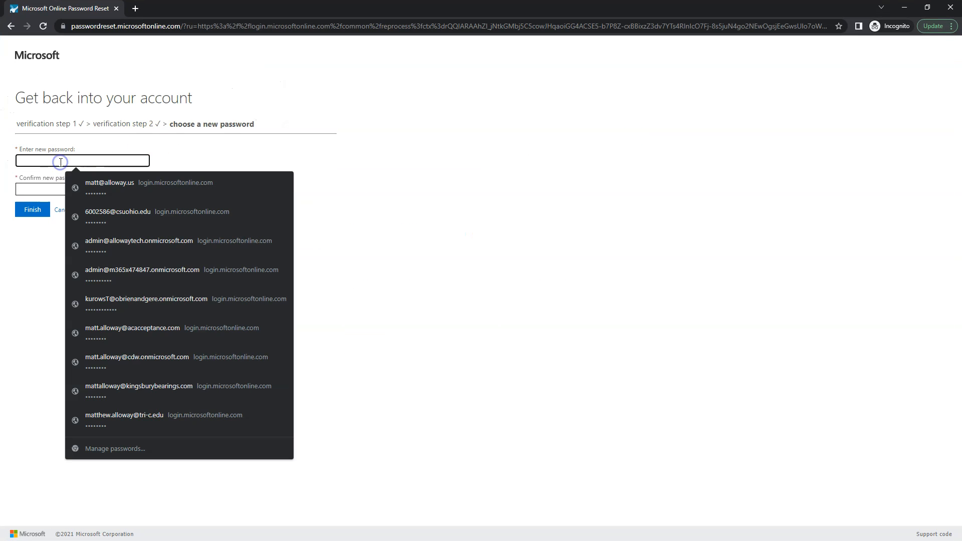
{"action": "type", "text": "•••••••"}
{"action": "key", "text": "Tab"}
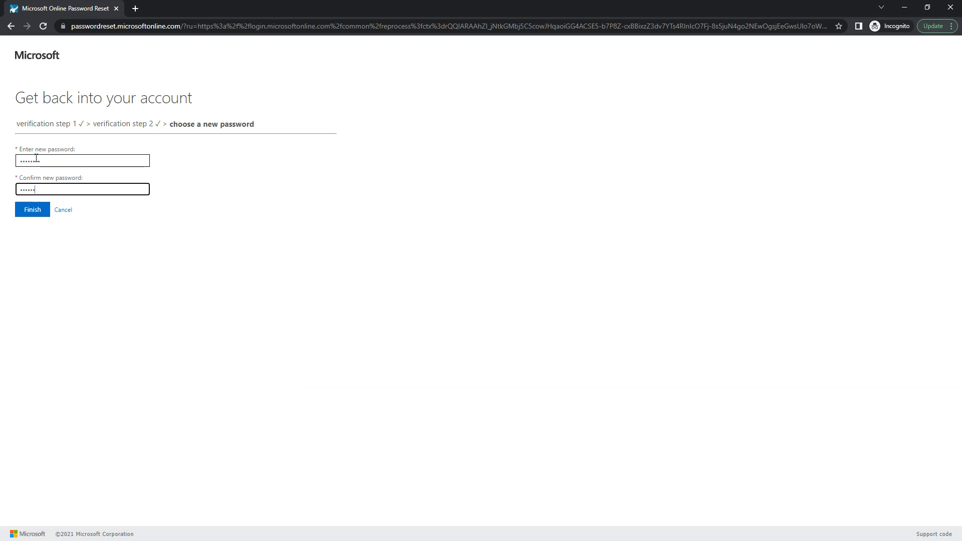
{"action": "type", "text": "••••••••"}
{"action": "left_click", "coordinate": [34, 211]}
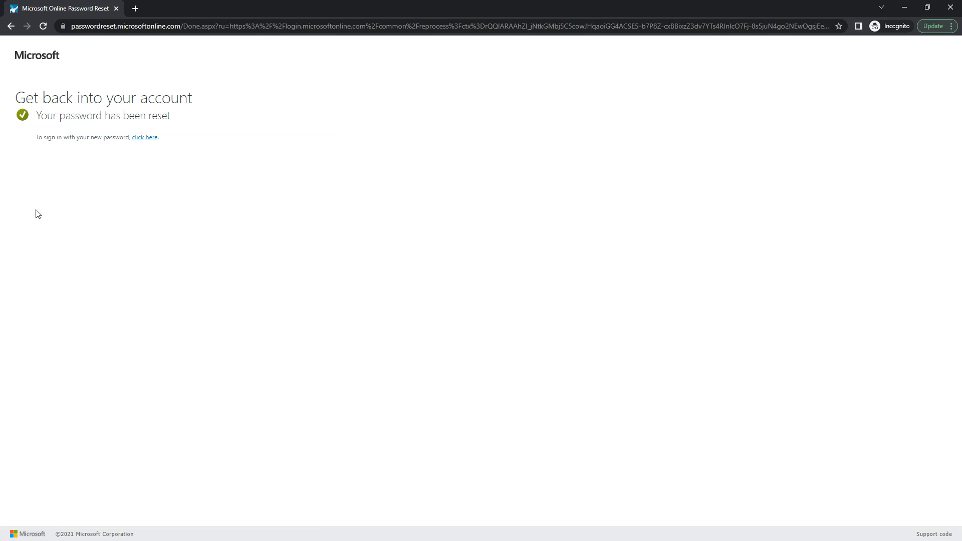
Step: Follow the 'click here' sign-in link, then close the Chrome window
{"action": "left_click", "coordinate": [144, 137]}
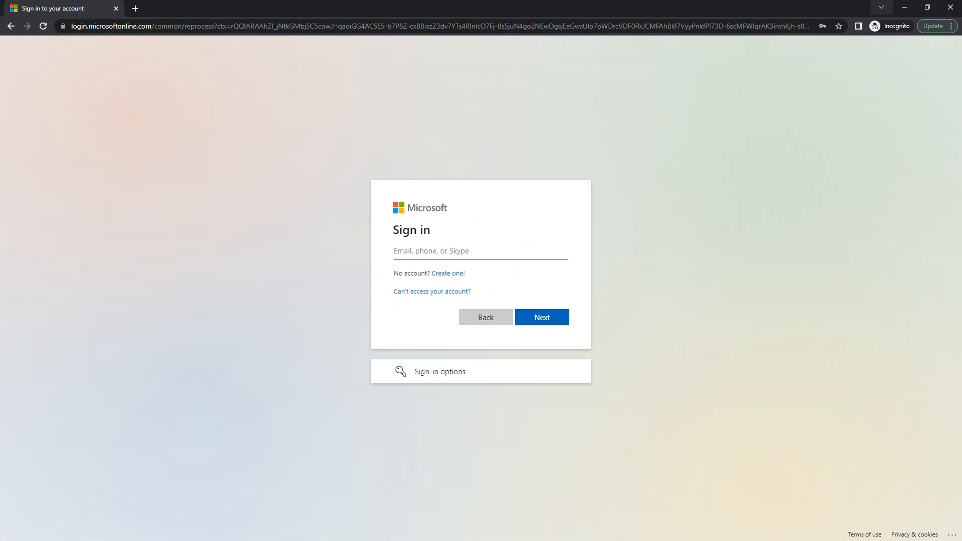
{"action": "left_click", "coordinate": [950, 8]}
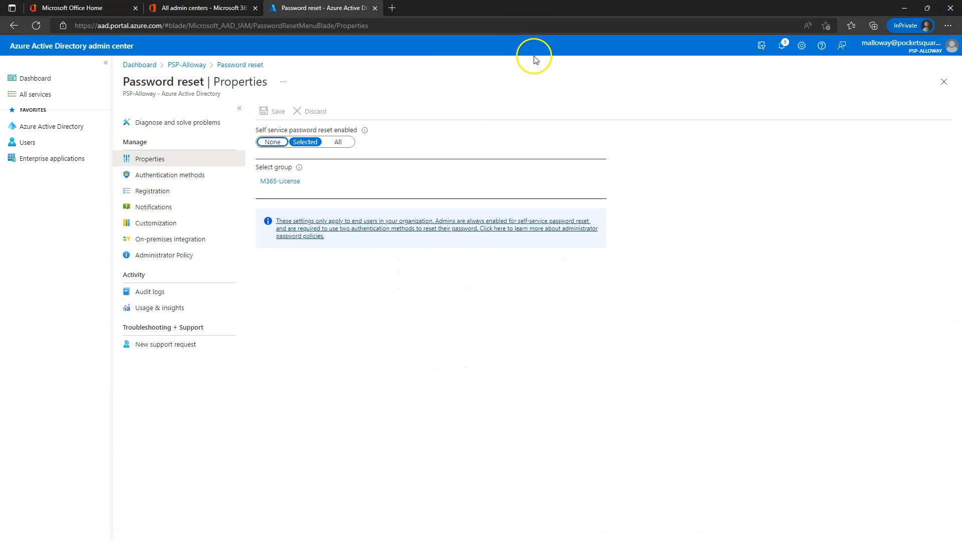
Step: Check the Password reset audit logs for the self-service reset entry, then view Authentication methods
{"action": "left_click", "coordinate": [149, 293]}
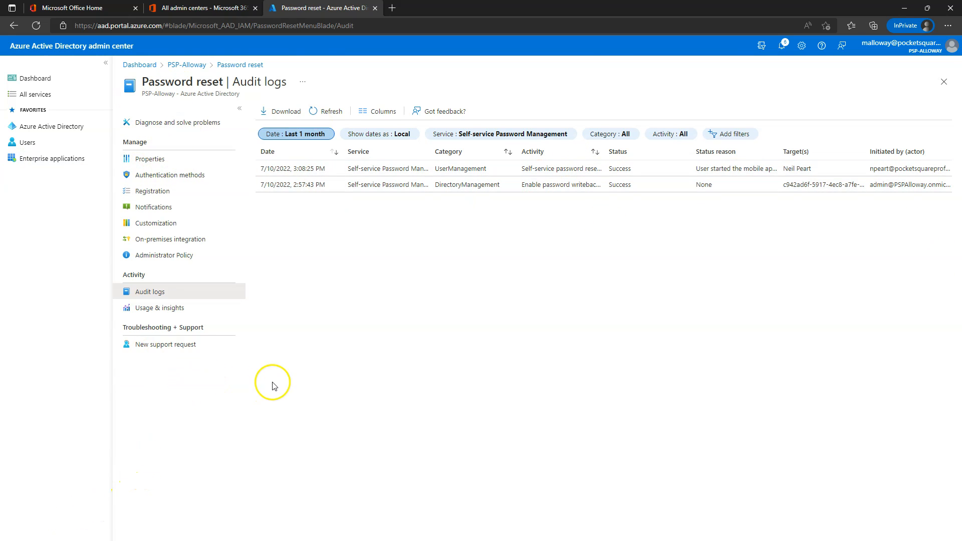
{"action": "left_click", "coordinate": [153, 175]}
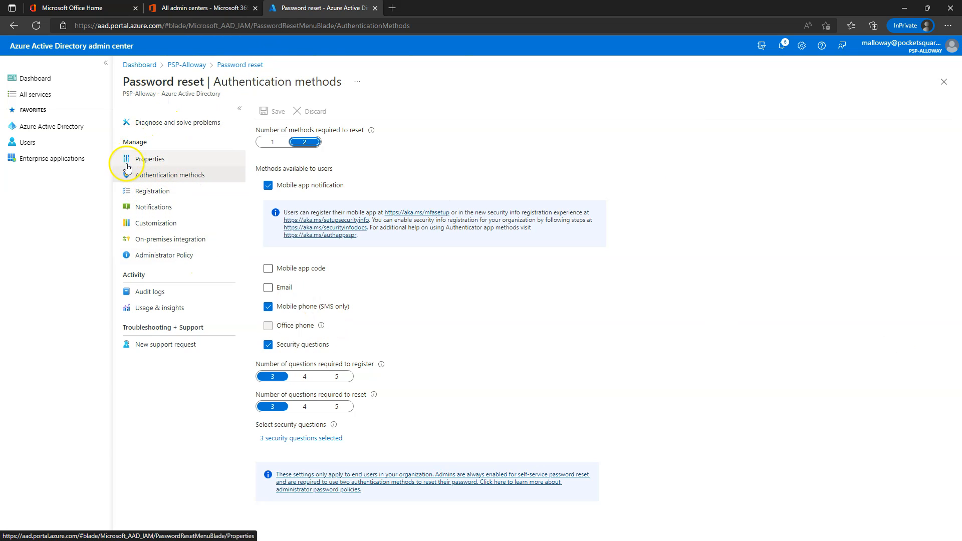
Step: Go to the PSP-Alloway tenant Overview via the breadcrumb and confirm Azure AD Connect is enabled
{"action": "left_click", "coordinate": [190, 68]}
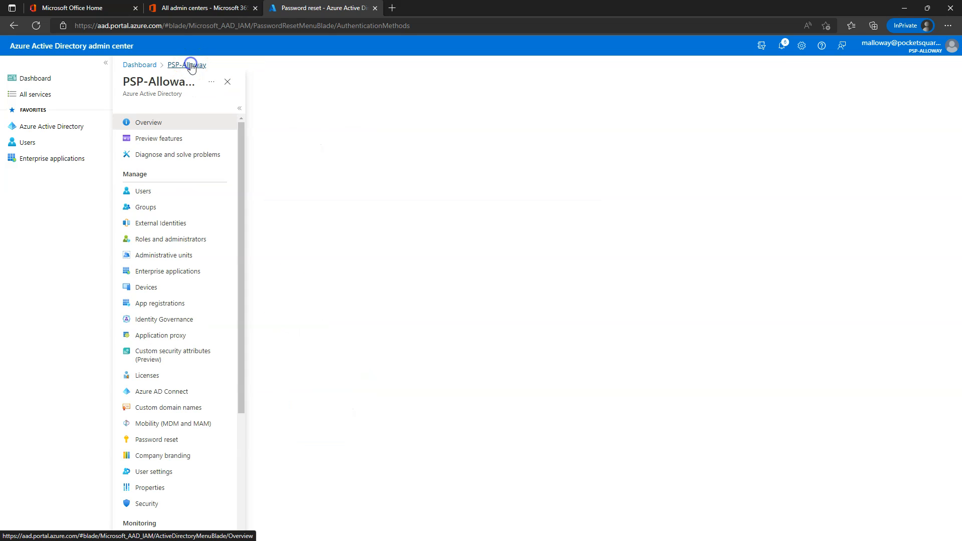
{"action": "scroll", "coordinate": [200, 307], "scroll_direction": "up", "scroll_amount": 3}
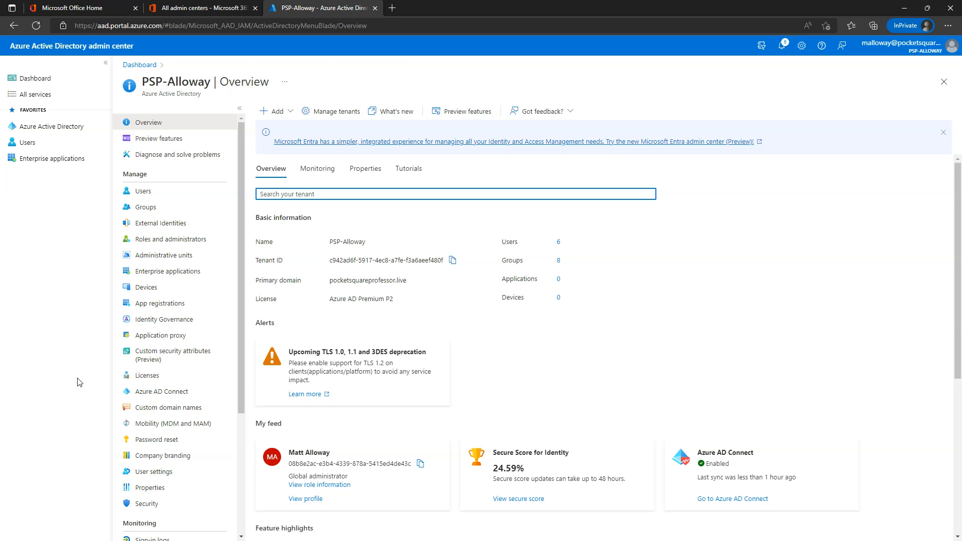
{"action": "left_click", "coordinate": [59, 414]}
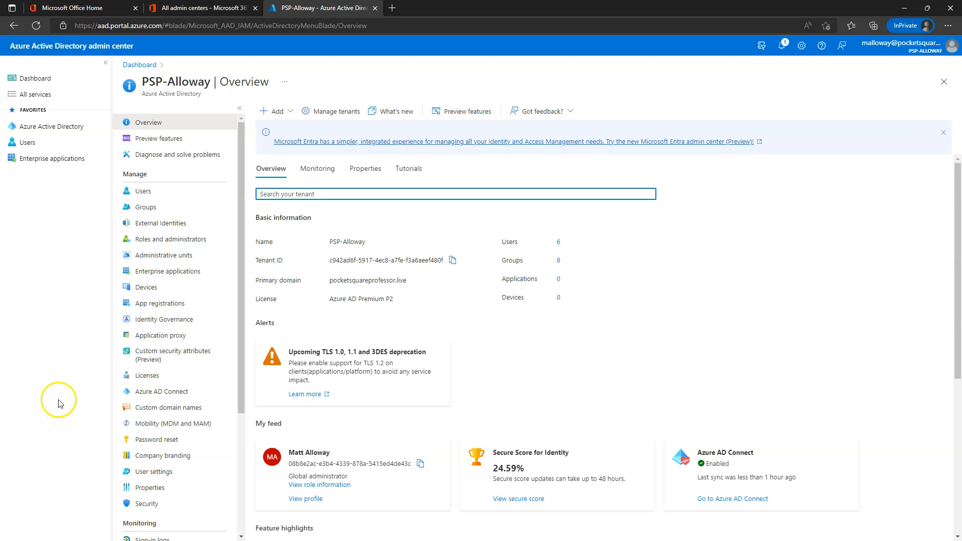